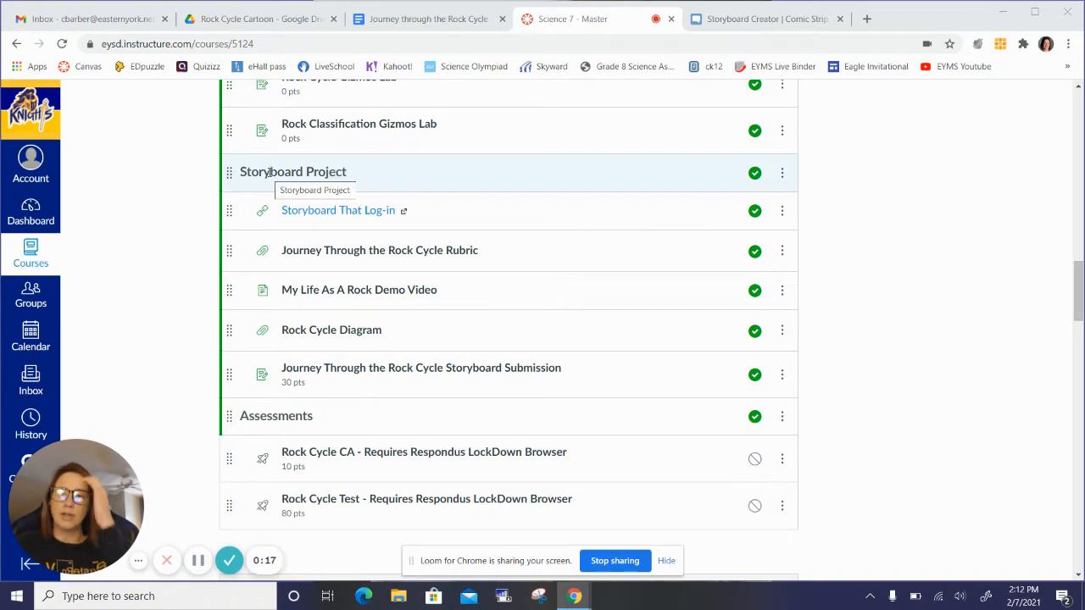
Step: Look over the Storyboard Project module in the course, then switch to Storyboard That and dismiss its save reminder
scroll(268, 172, up, 1)
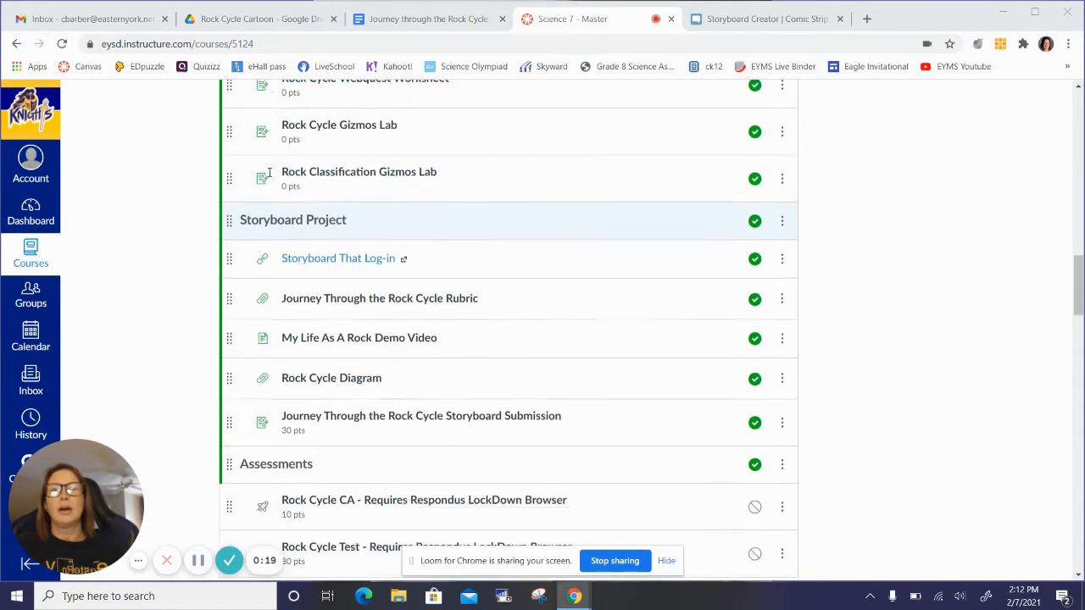
scroll(254, 153, down, 2)
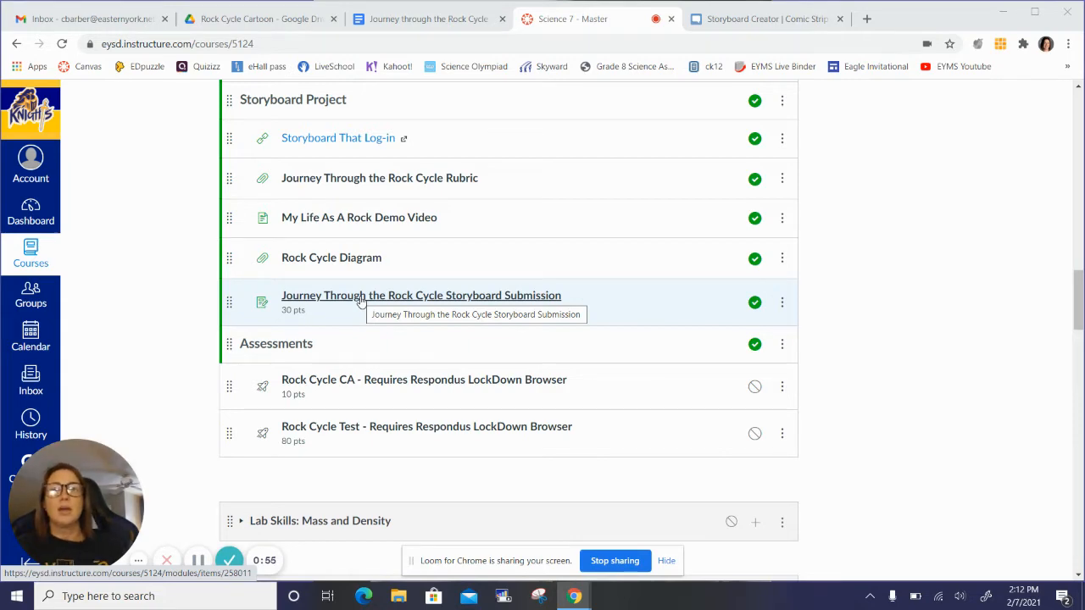
click(736, 20)
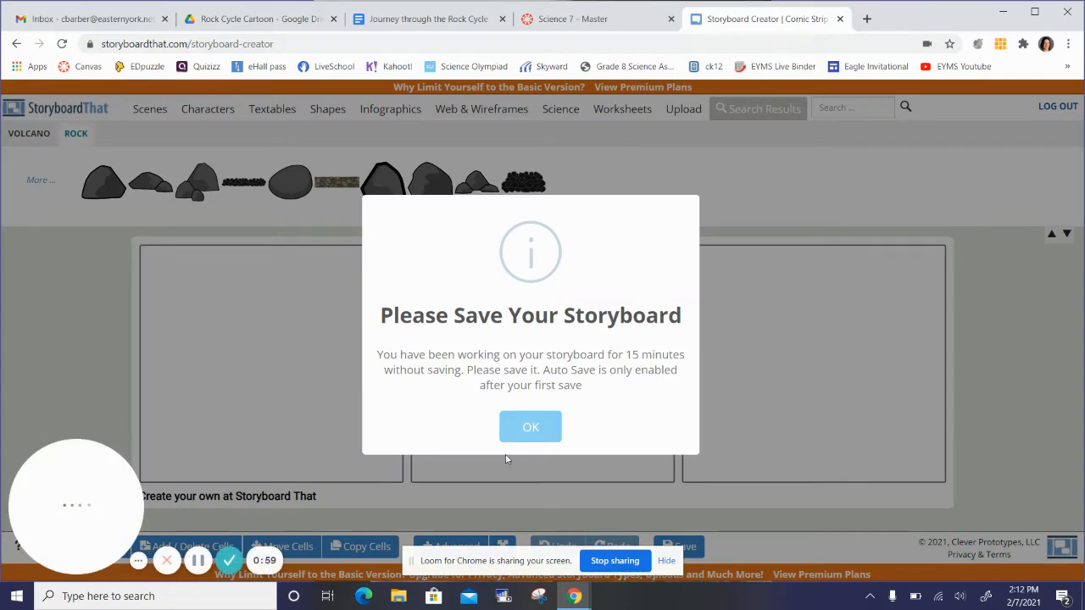
click(528, 430)
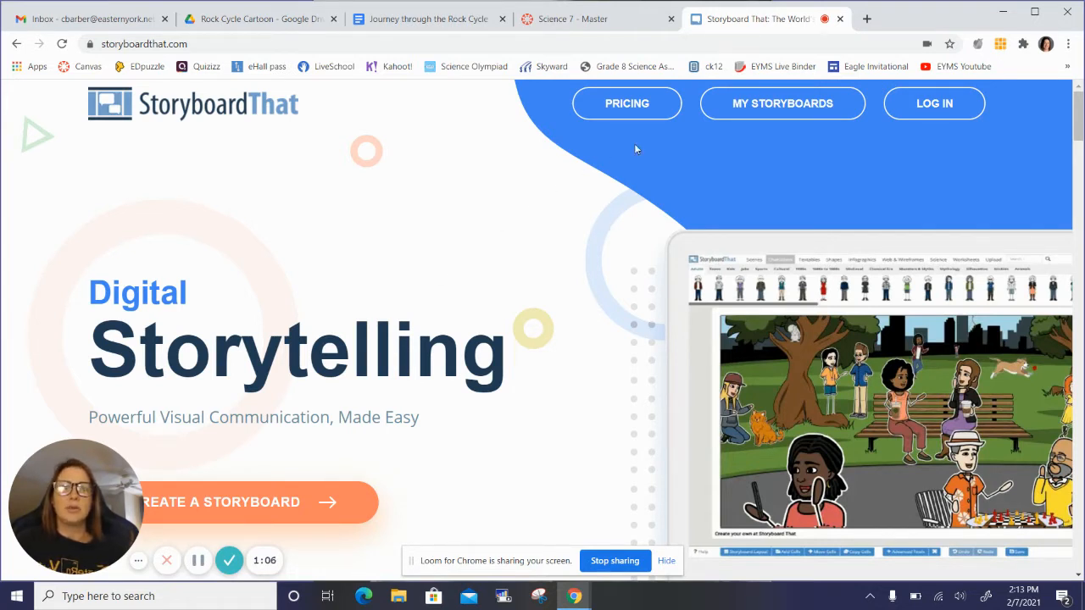
Step: Log in to Storyboard That with the teacher's school Google account
click(914, 112)
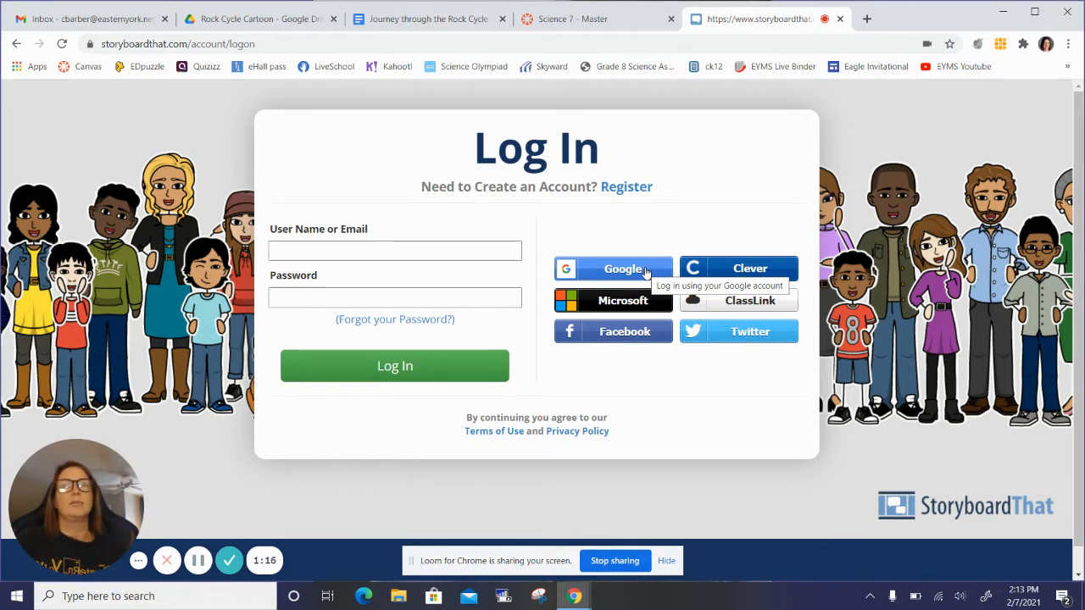
click(646, 270)
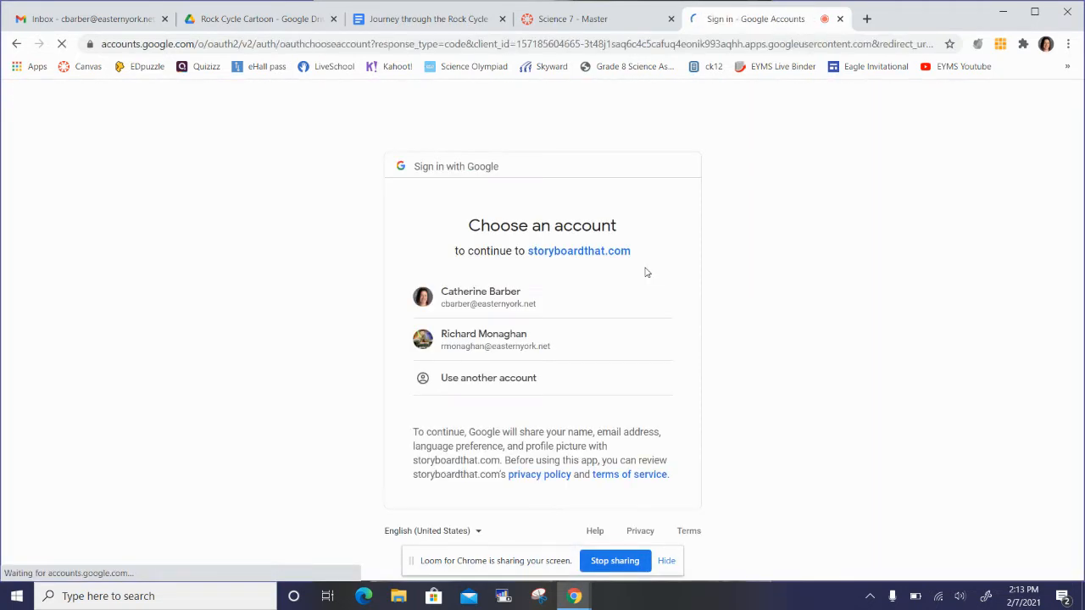
click(505, 295)
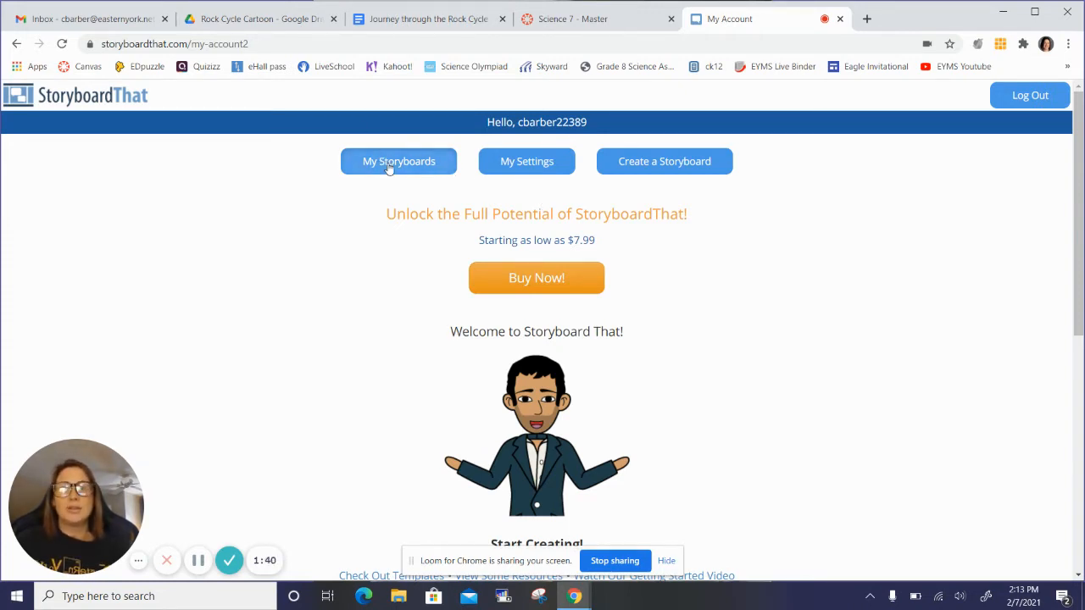
Step: Start creating a new storyboard from the account page
scroll(345, 347, down, 3)
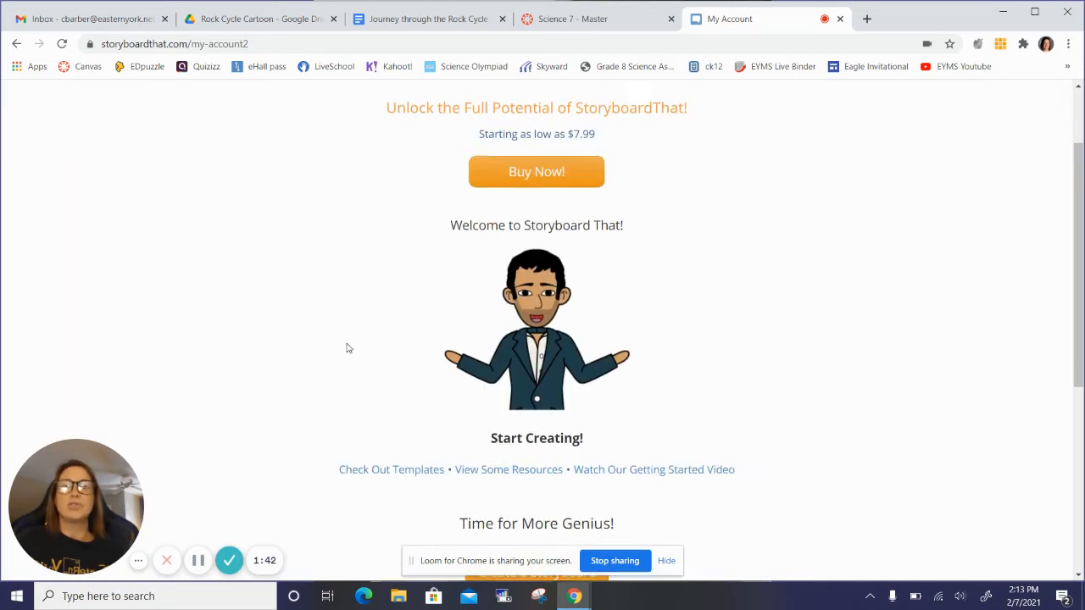
scroll(345, 347, down, 1)
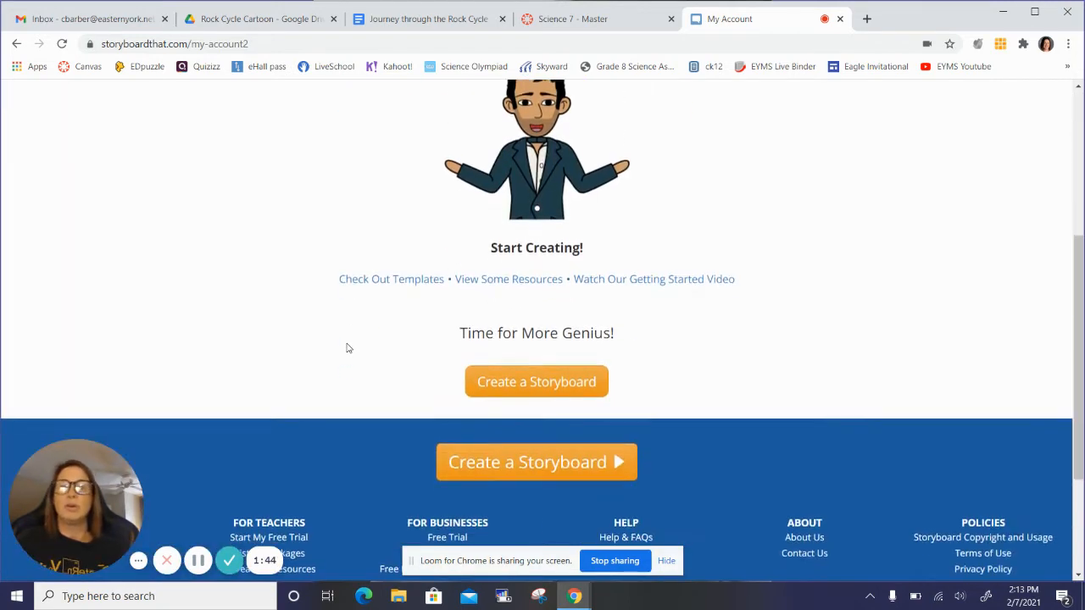
click(546, 382)
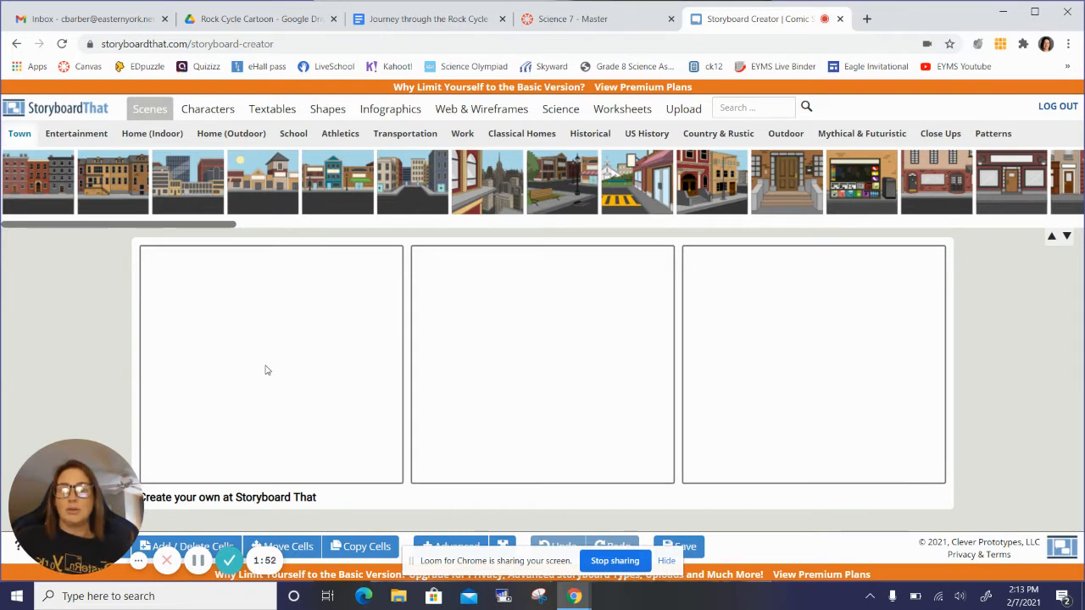
Step: Change the storyboard's cell layout to Cell & Description
drag(90, 461, 968, 458)
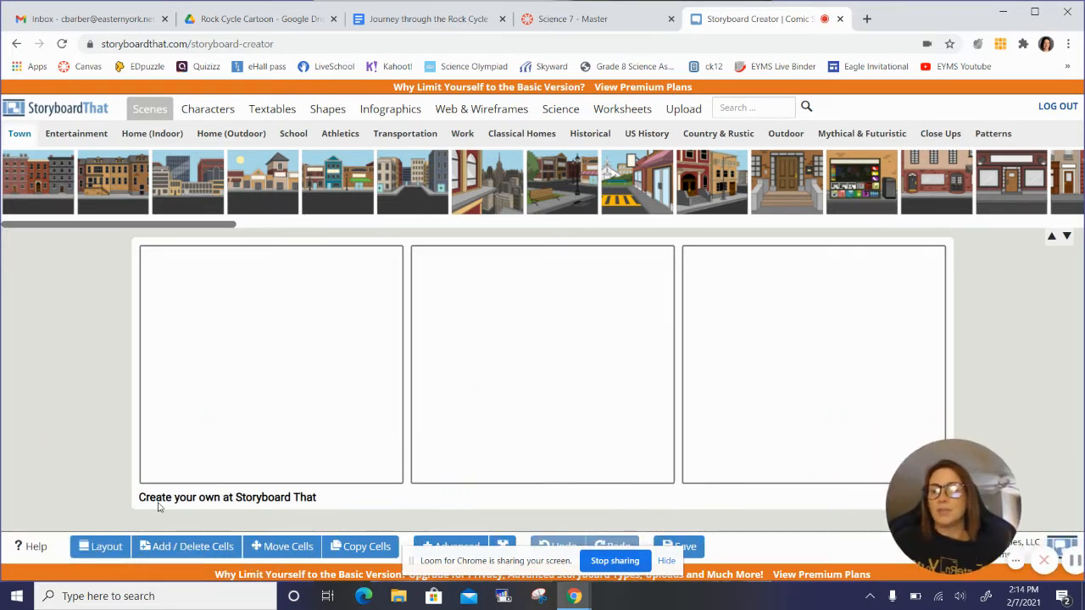
click(96, 547)
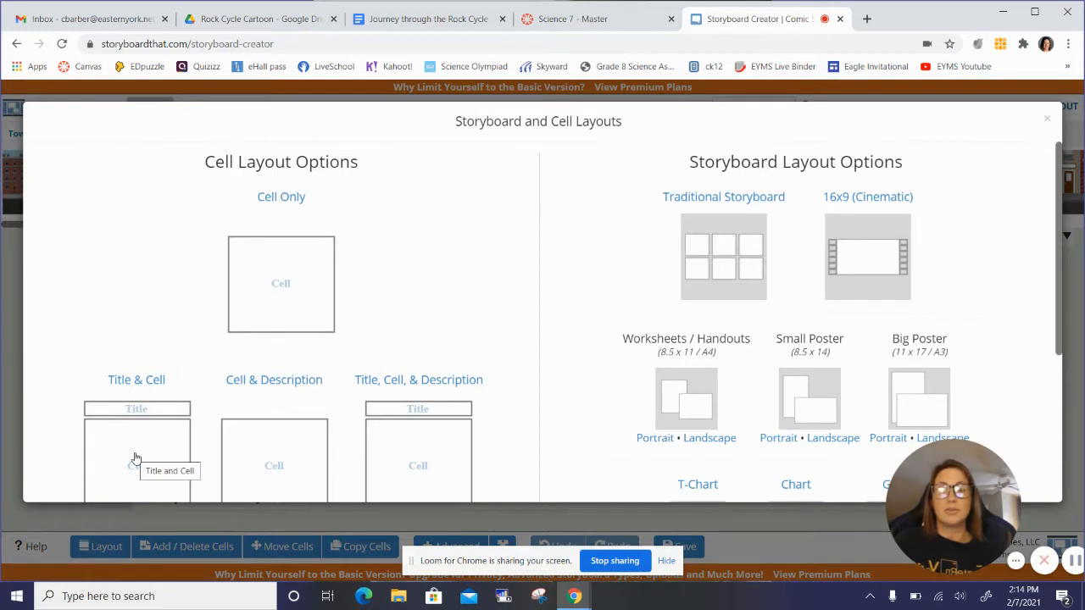
scroll(170, 438, down, 2)
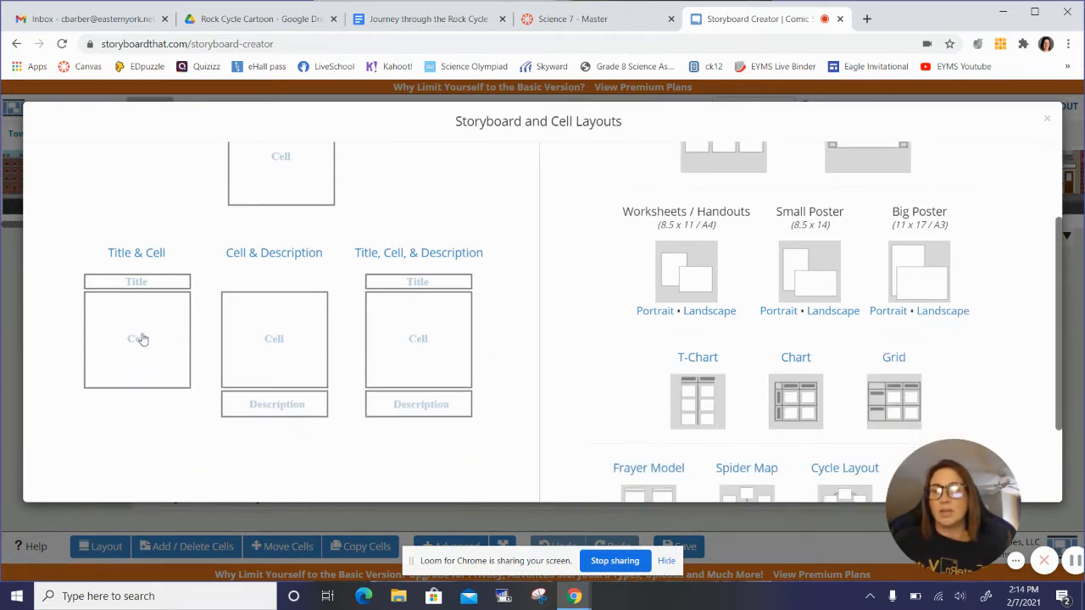
click(286, 346)
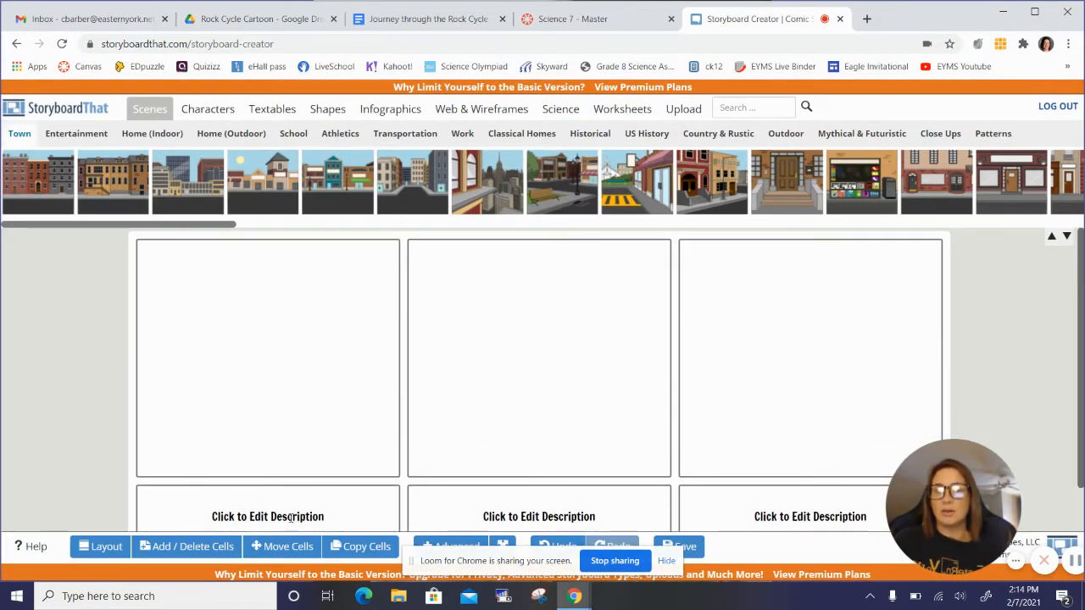
Step: Set the storyboard's cell configuration to 3 x 2 and update the storyboard
scroll(339, 415, down, 1)
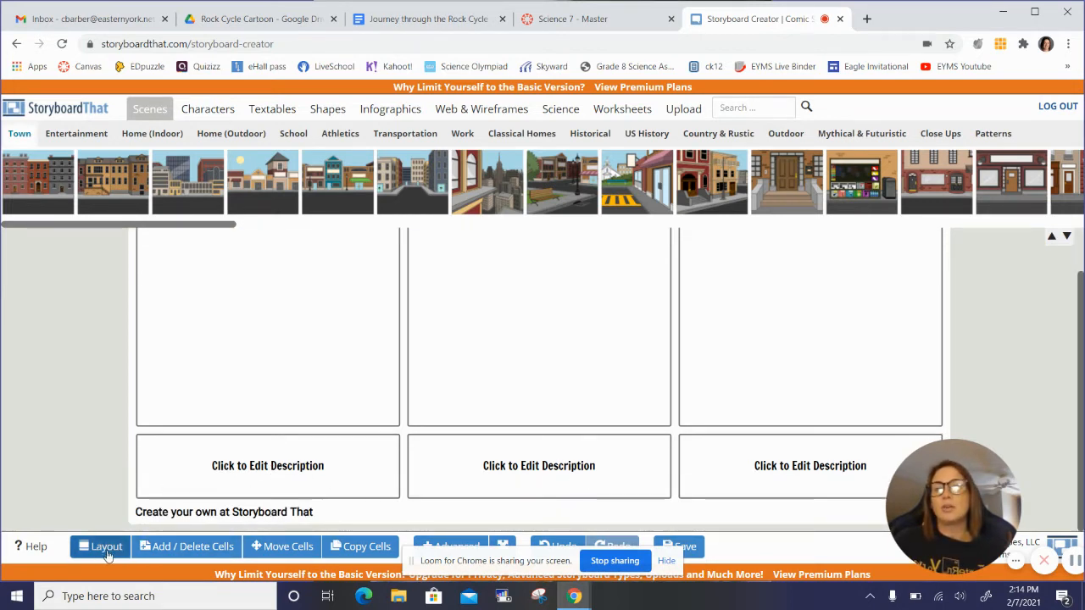
click(185, 548)
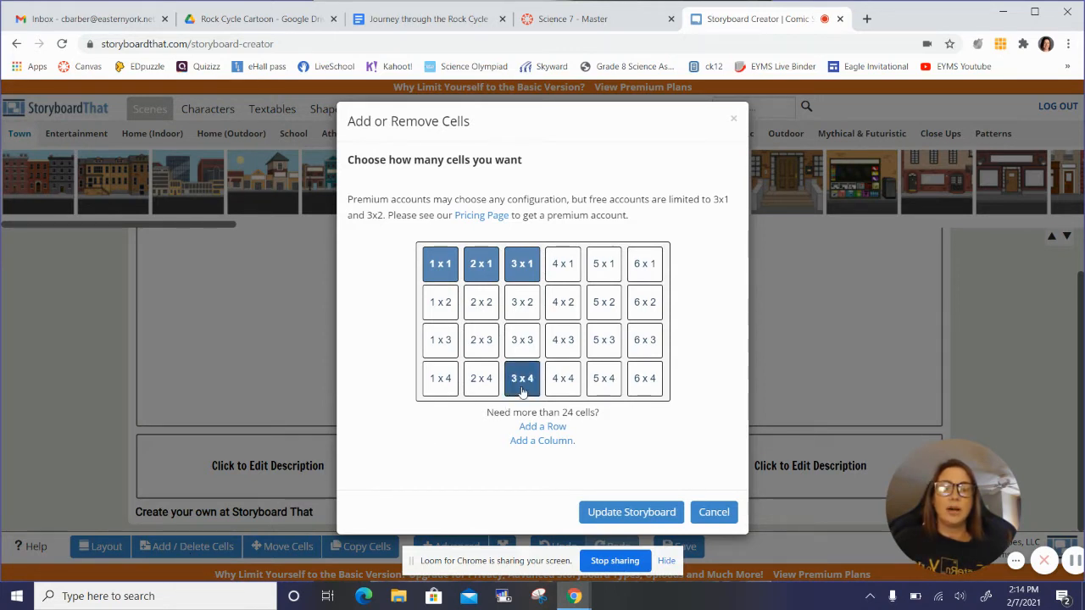
click(547, 428)
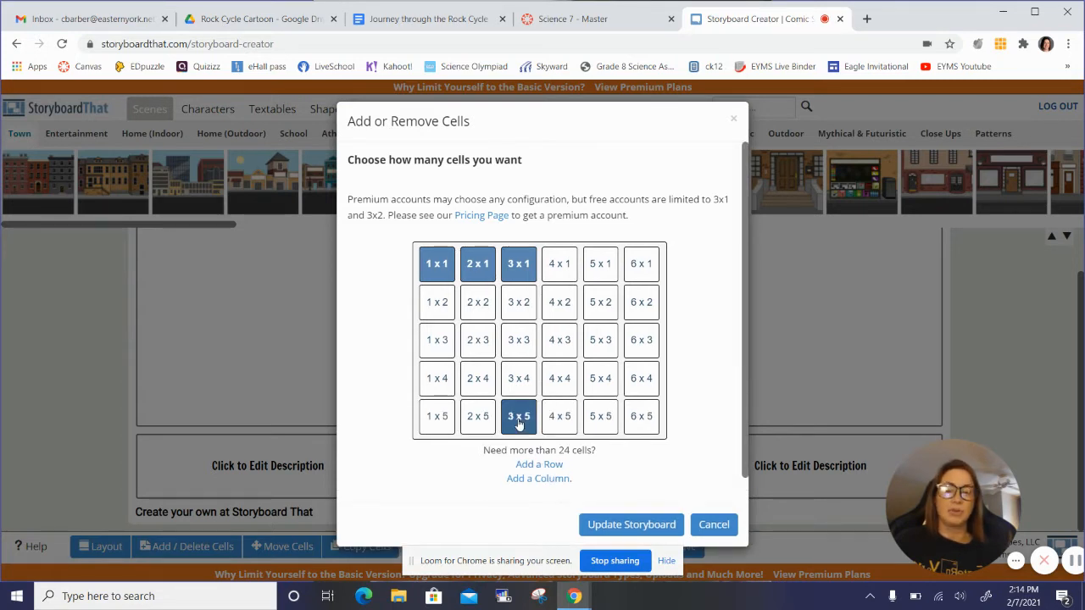
click(520, 423)
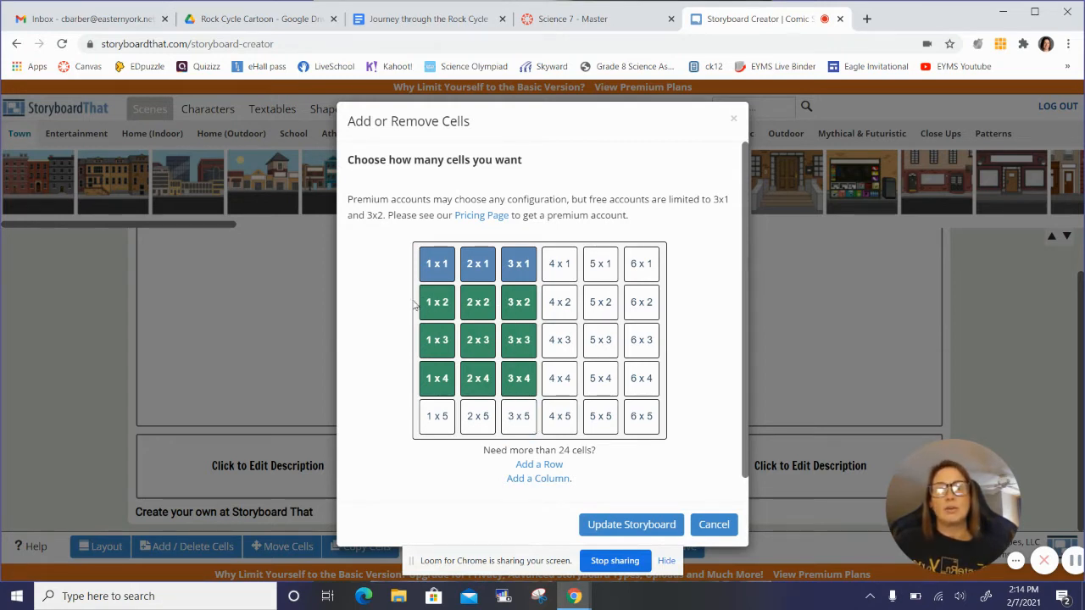
click(511, 304)
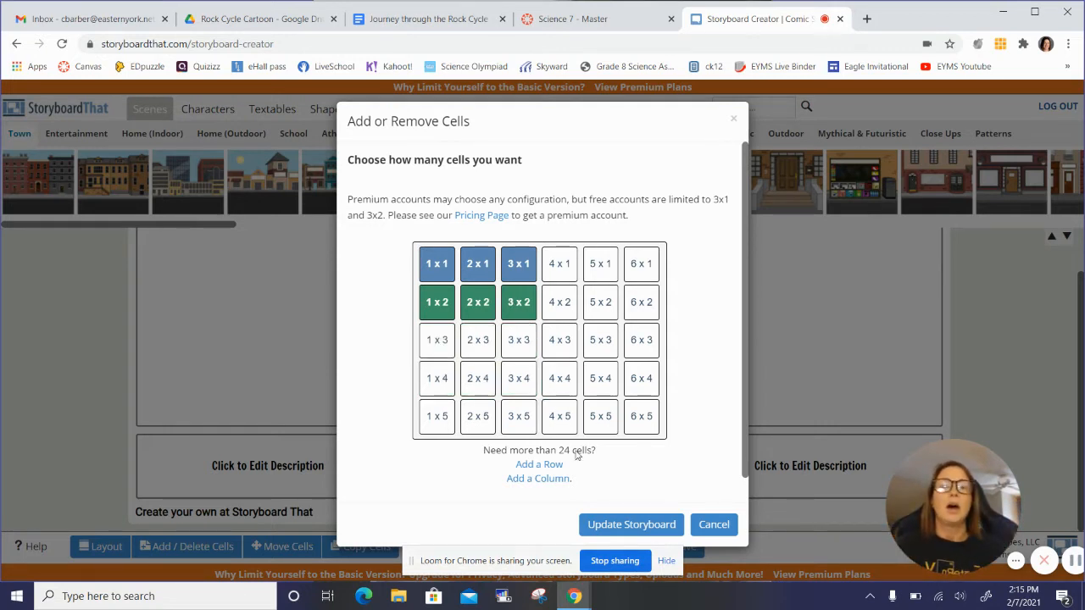
click(628, 525)
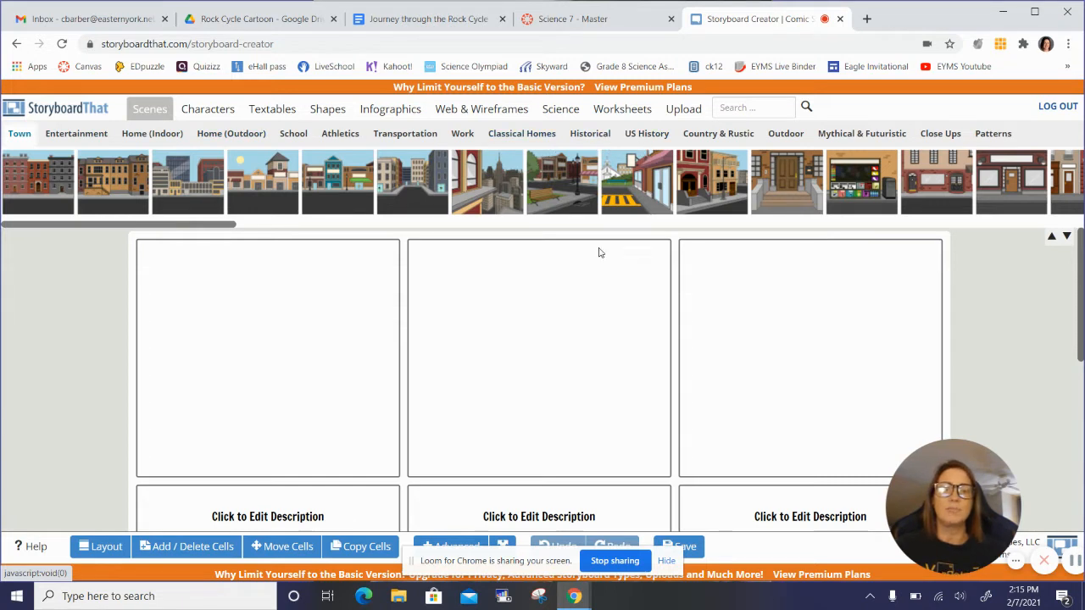
Step: Browse the Country & Rustic and Outdoor scenes for backgrounds suited to a rock cycle story
click(719, 136)
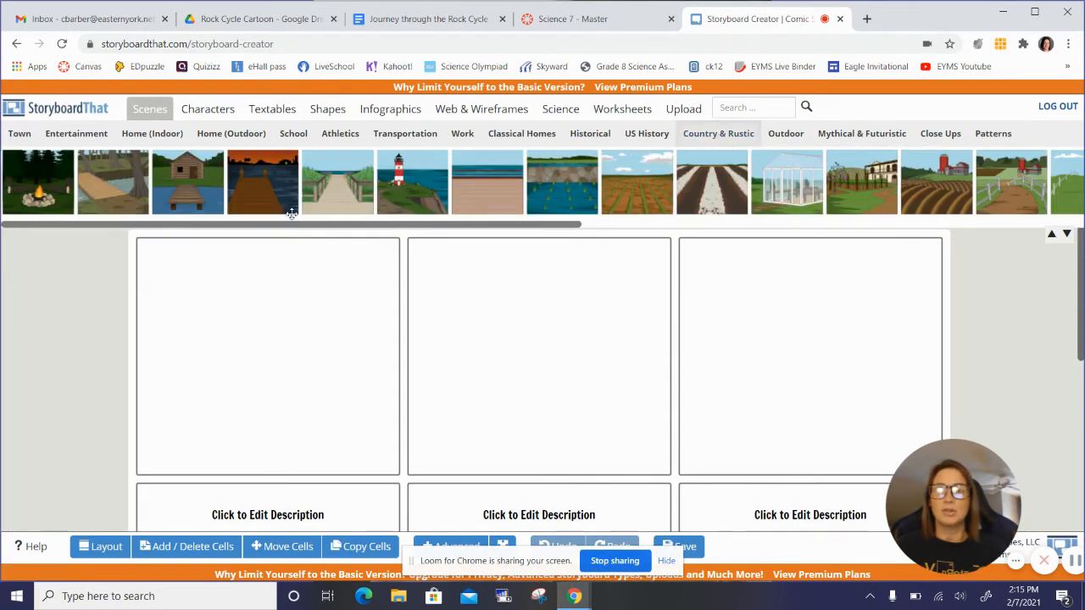
scroll(689, 189, down, 5)
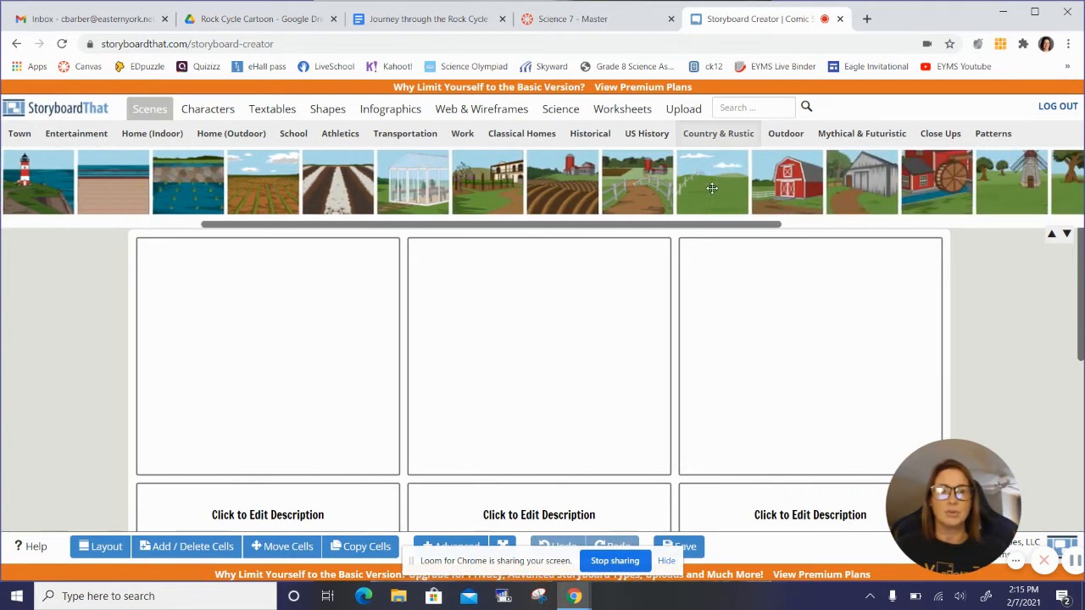
click(786, 137)
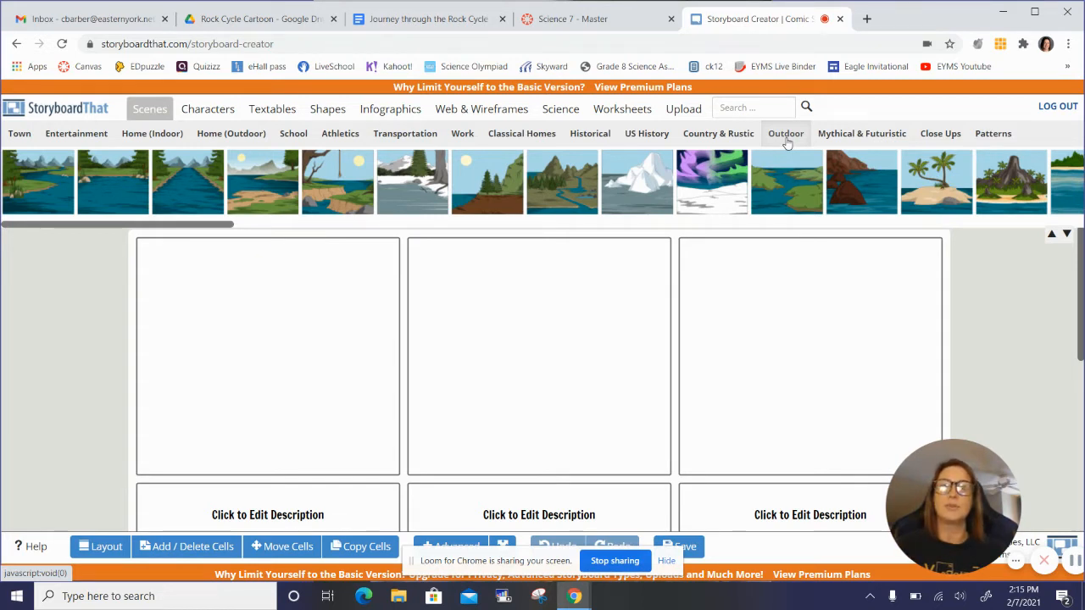
scroll(639, 183, right, 1)
scroll(639, 184, right, 4)
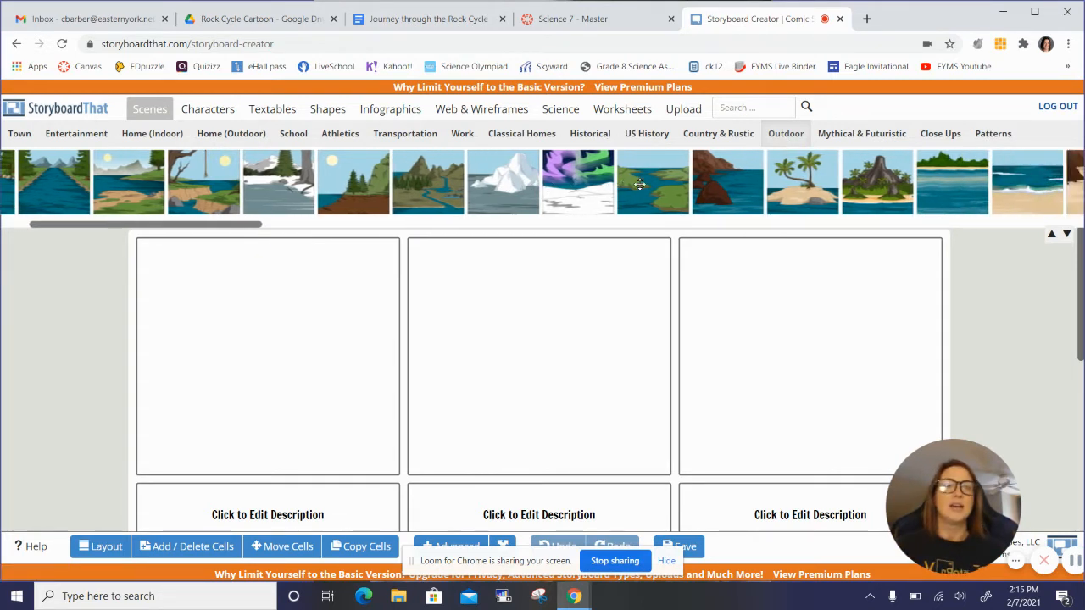
scroll(639, 184, left, 4)
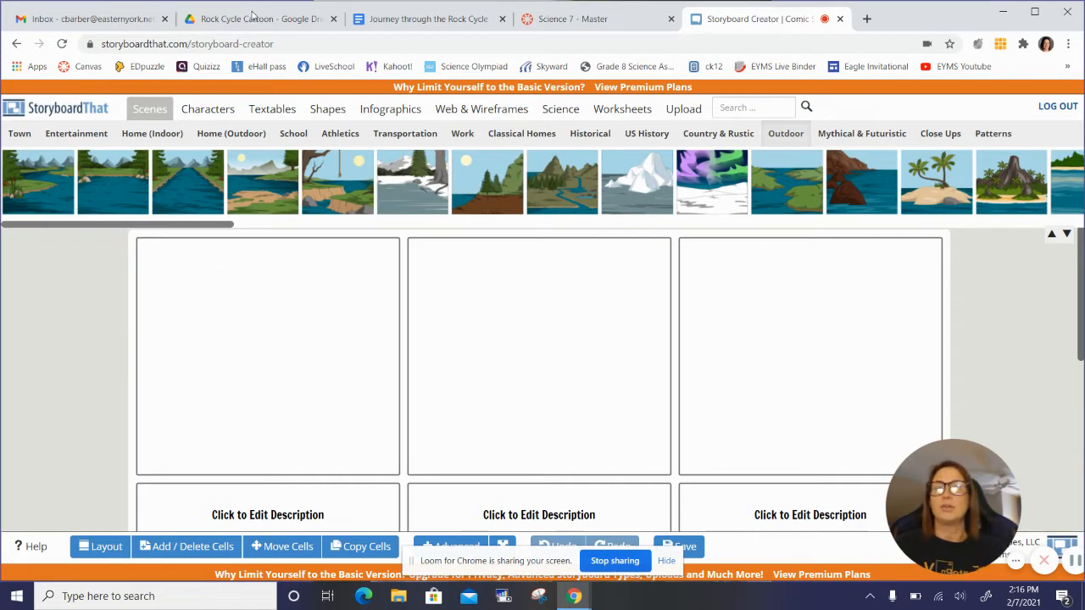
Step: Check the Journey through the Rock Cycle worksheet, and place the Outdoor scene of a straight river leading to mountains in the storyboard's first cell
click(399, 18)
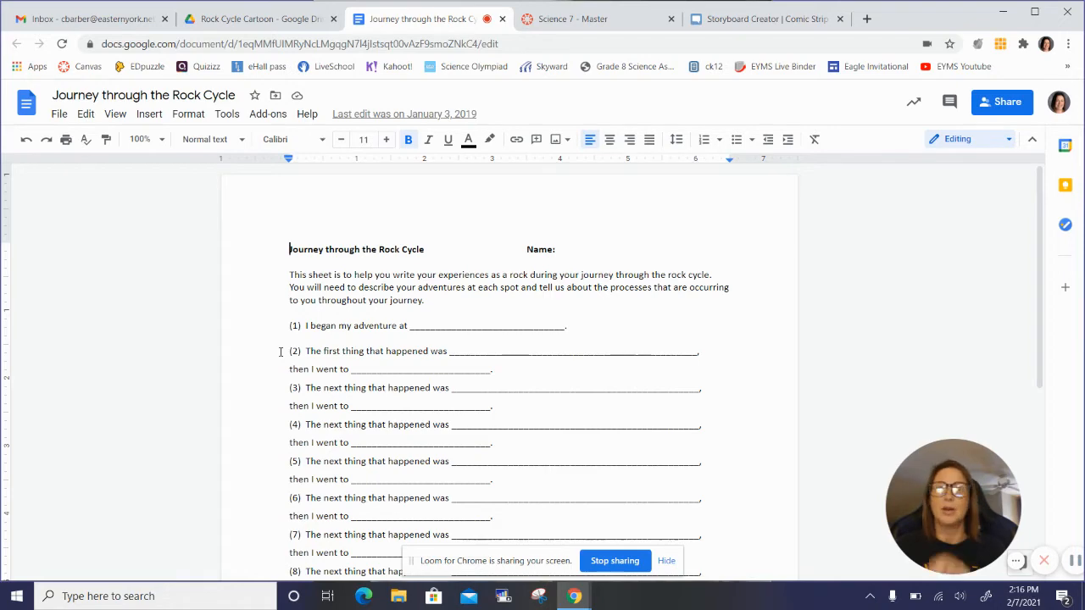
click(758, 20)
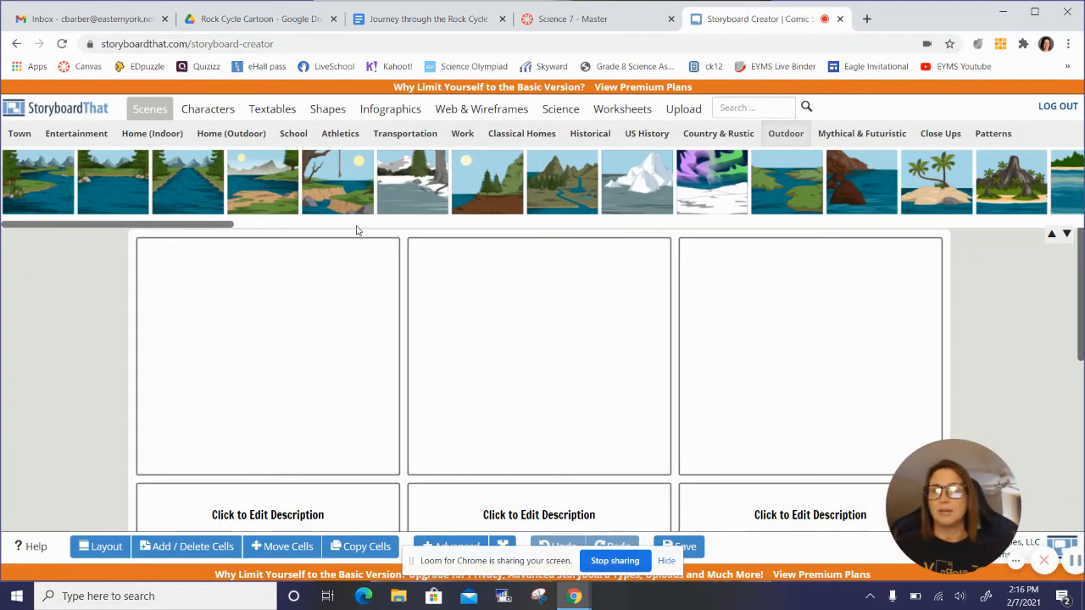
drag(180, 181, 233, 335)
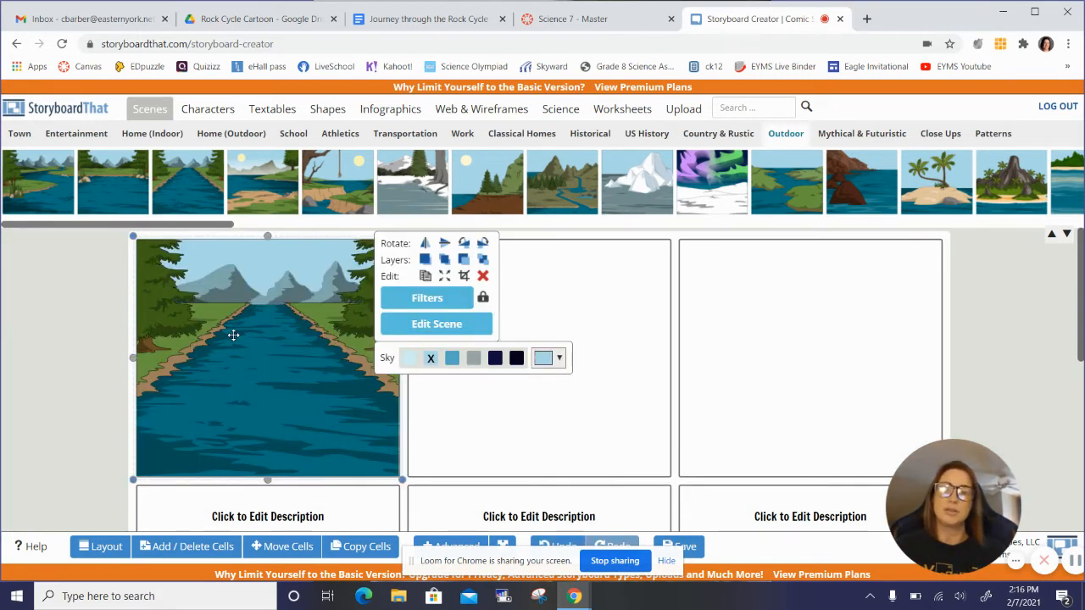
click(565, 417)
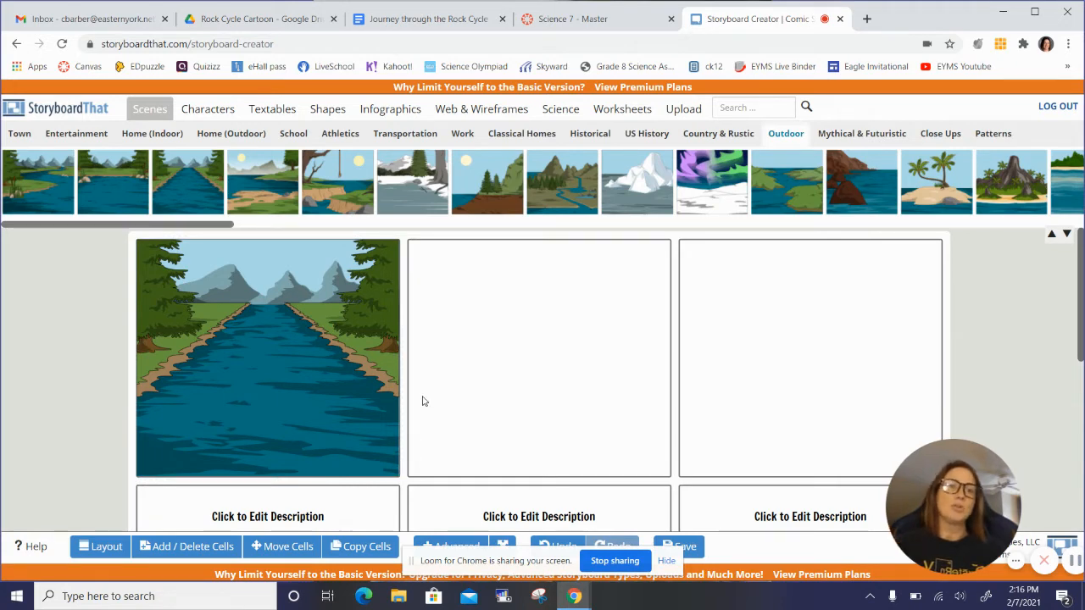
Step: Place the Outdoor scene with a sandy lakeshore, mountains and sun in the second cell of the first row
scroll(787, 210, right, 2)
scroll(787, 209, right, 3)
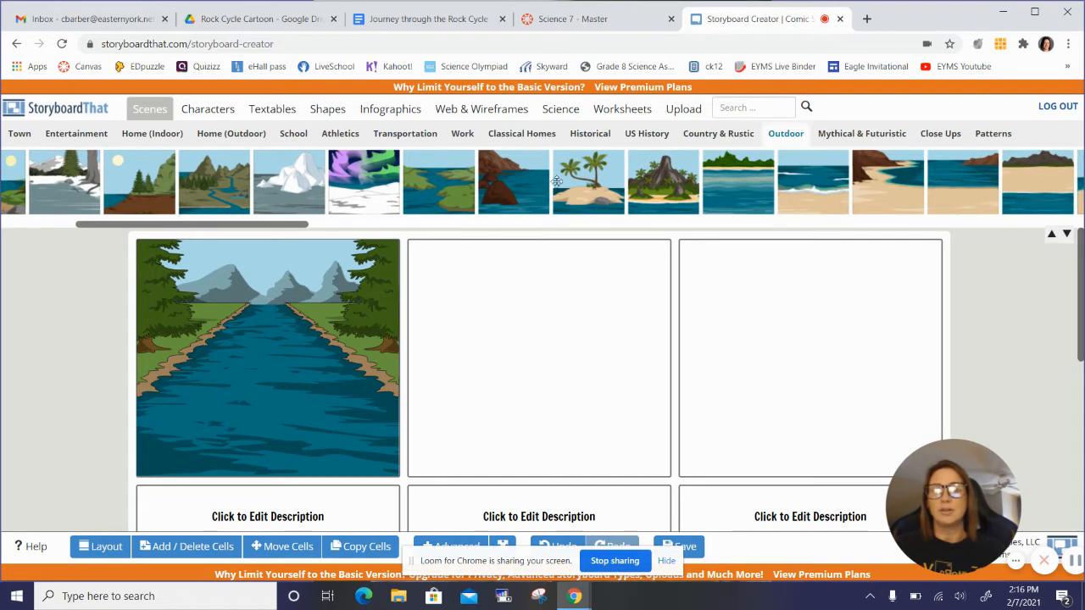
scroll(527, 193, left, 1)
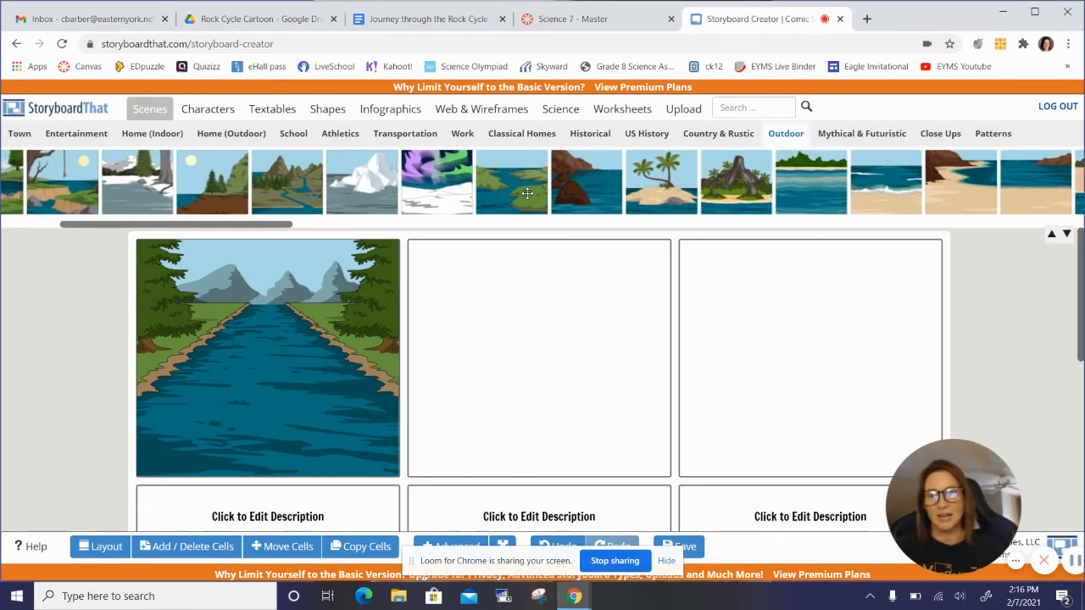
scroll(527, 193, left, 4)
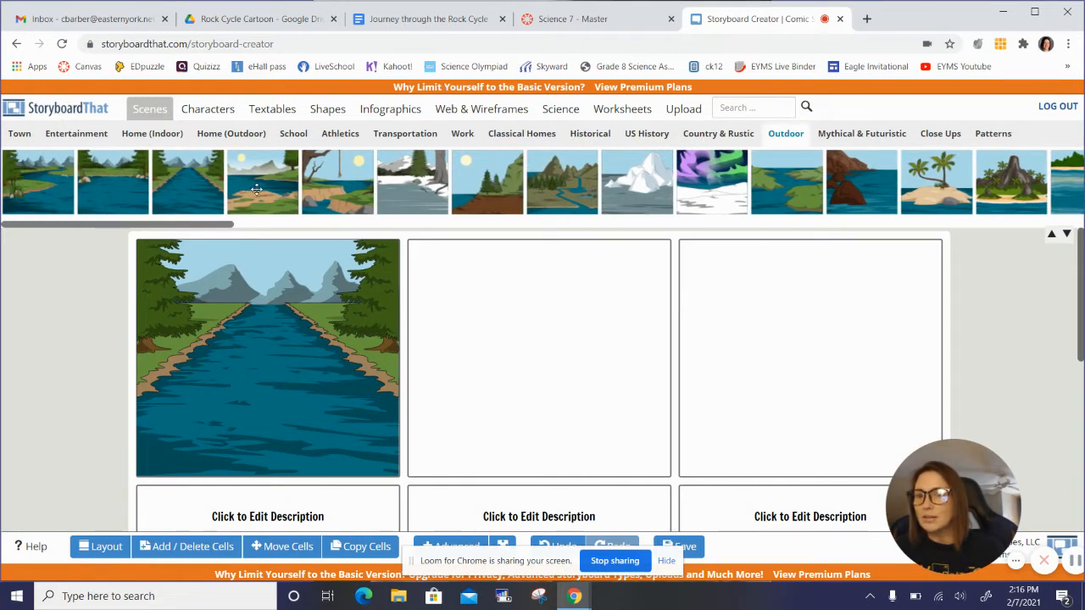
drag(258, 188, 516, 336)
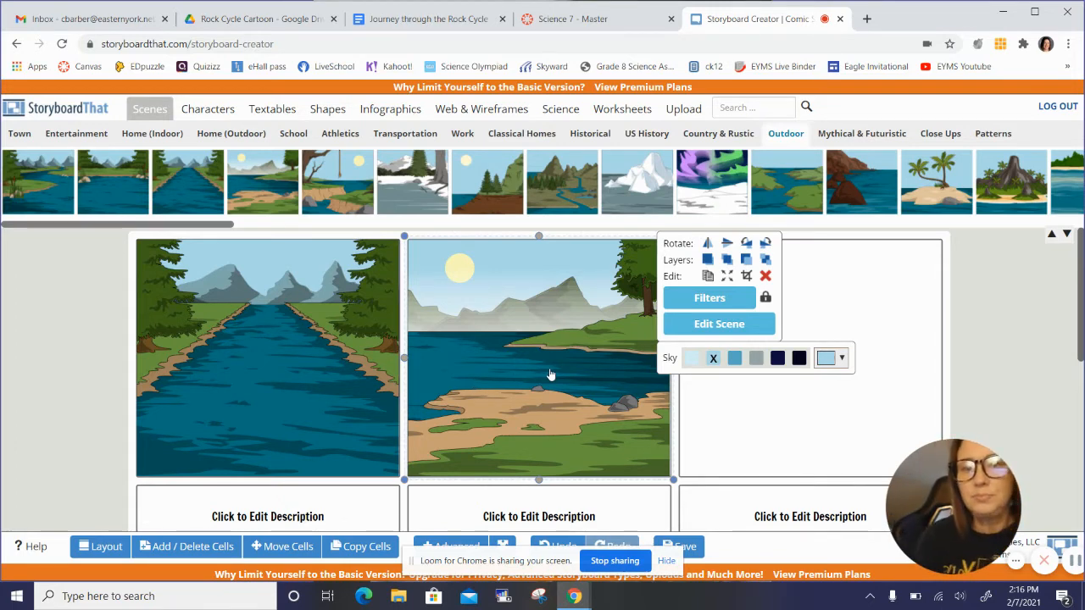
click(764, 428)
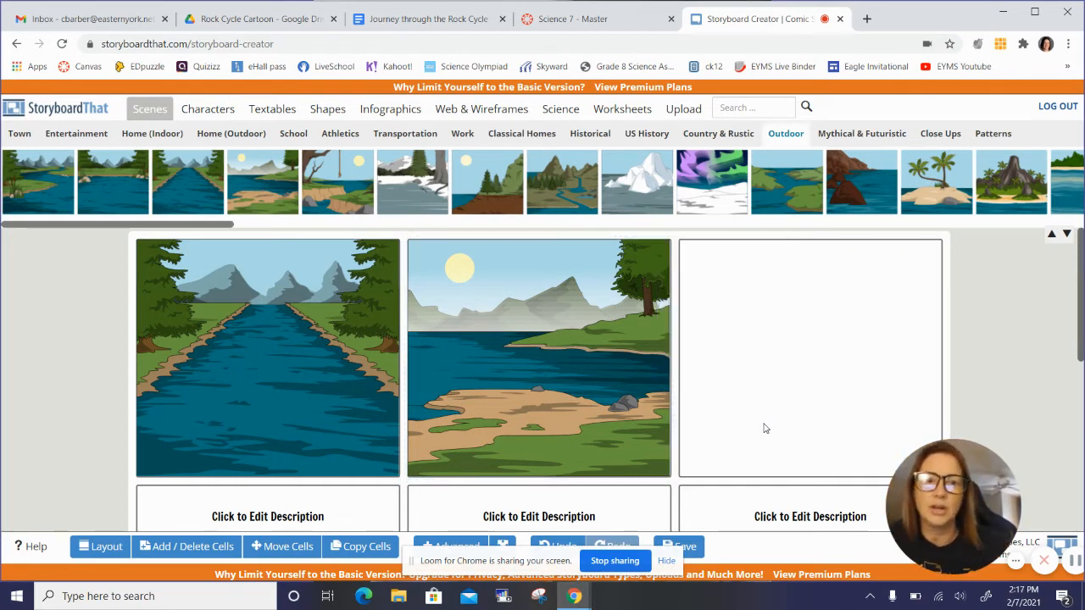
Step: Open the first cell's description for editing, and check the Journey through the Rock Cycle worksheet in Google Docs
click(302, 515)
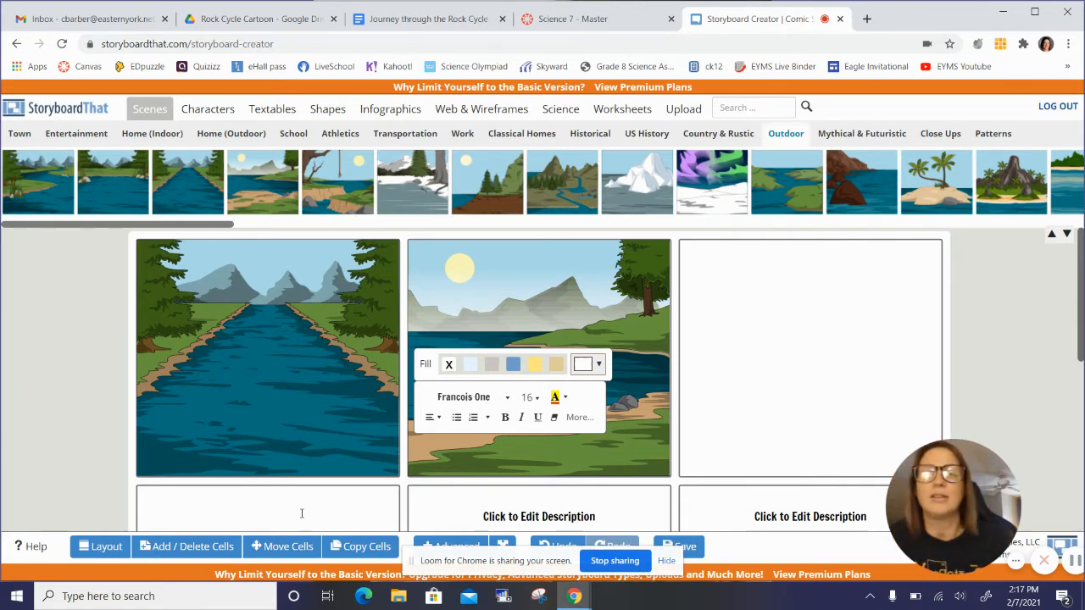
click(392, 26)
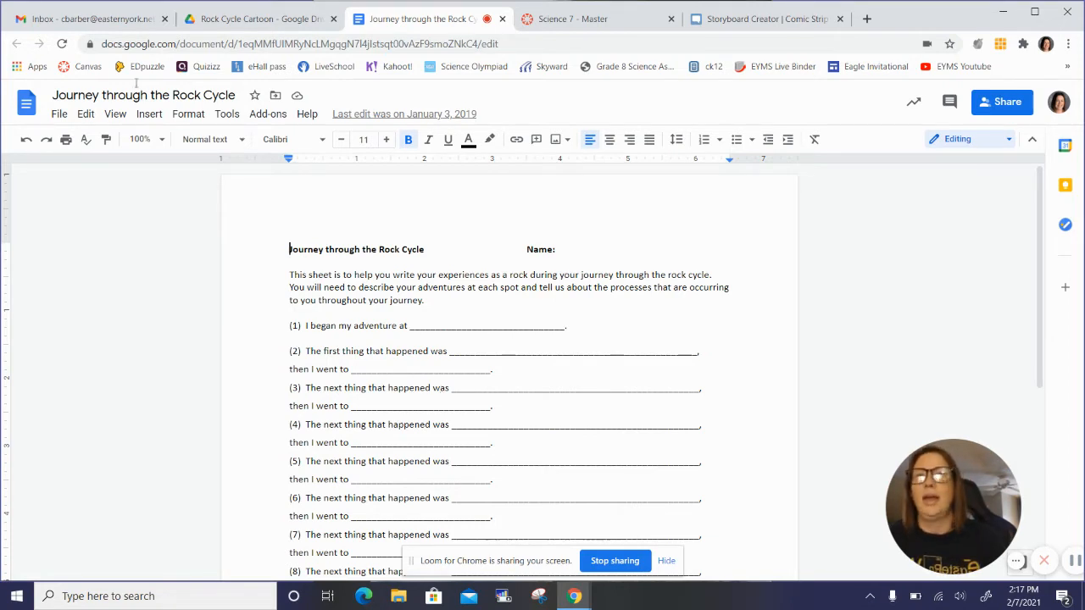
Step: Find the Journey Through the Rock Cycle Rubric in the Canvas course's Storyboard Project section and examine the requirements for each score level
click(262, 24)
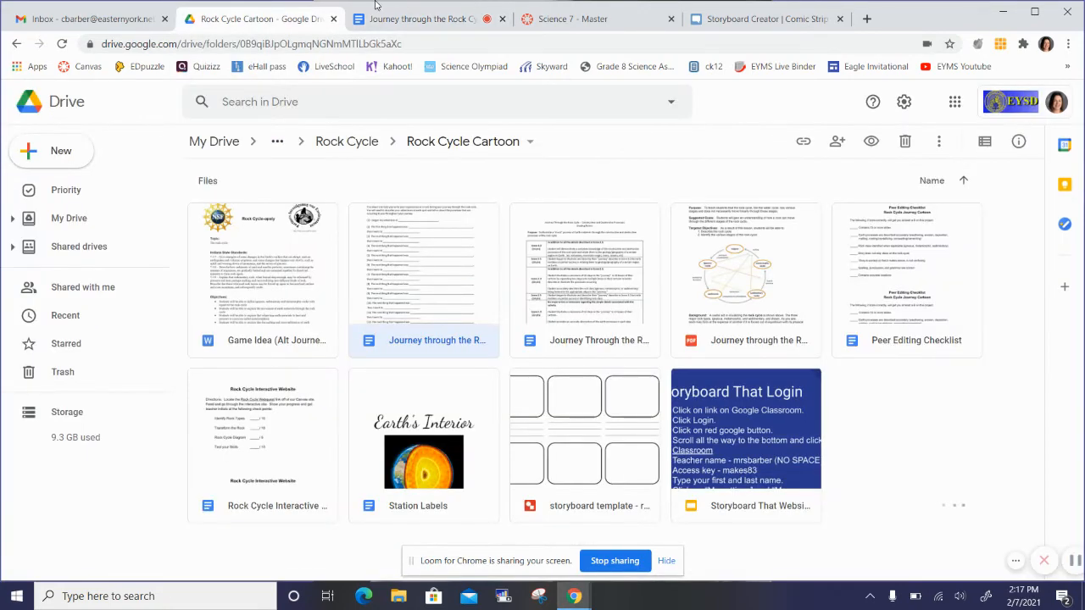
click(570, 18)
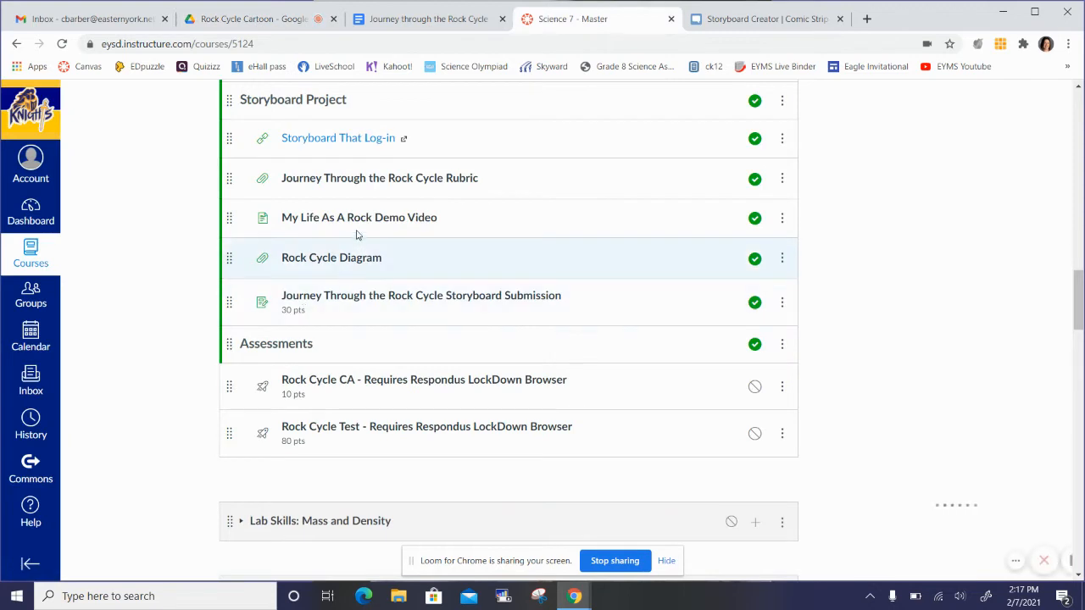
click(360, 179)
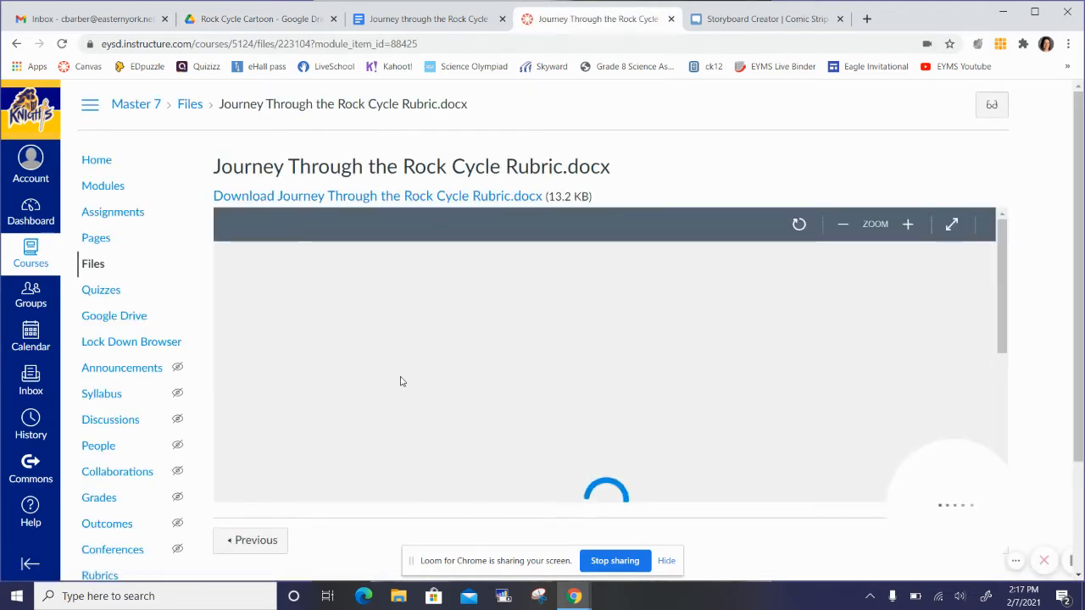
scroll(402, 381, down, 5)
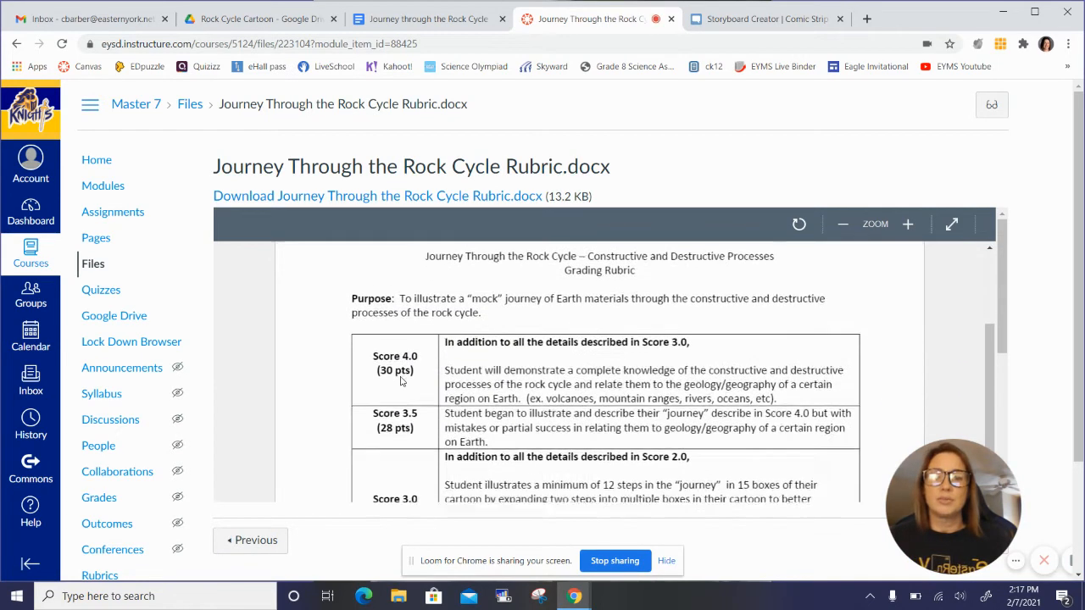
scroll(401, 381, down, 2)
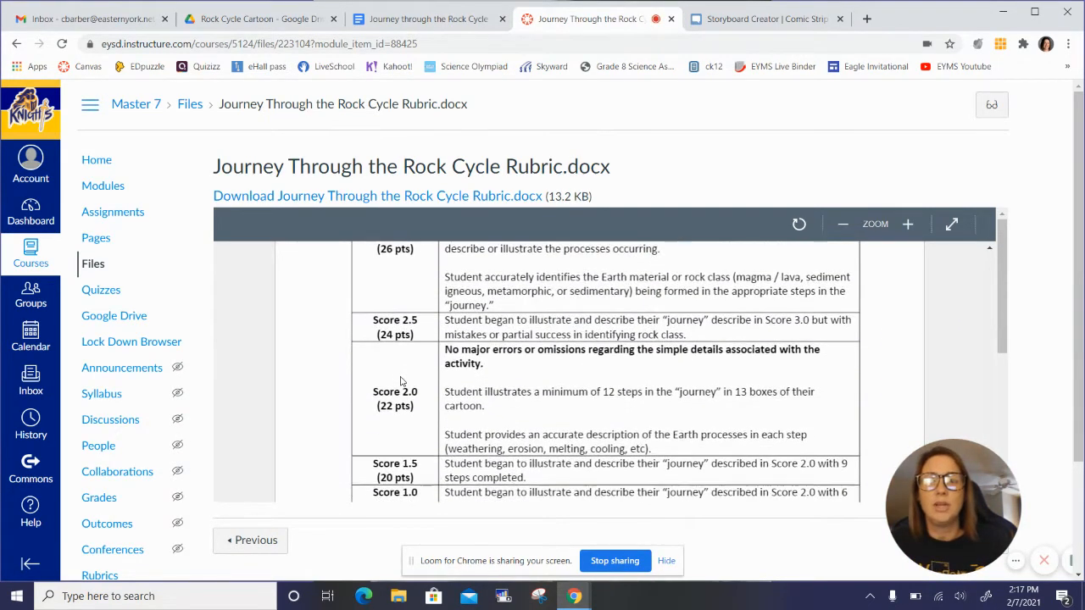
scroll(402, 381, up, 3)
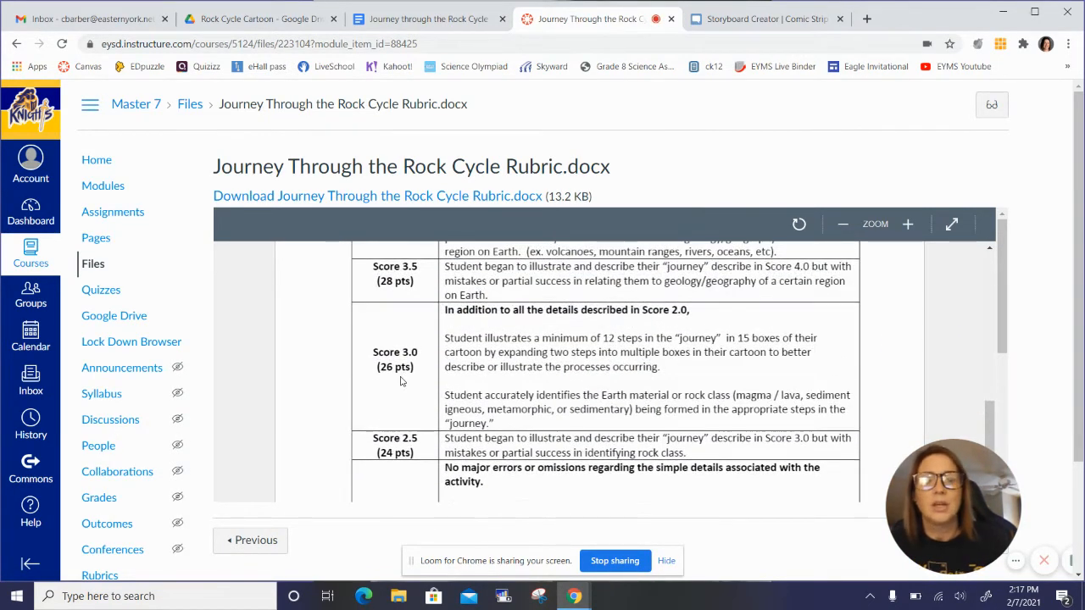
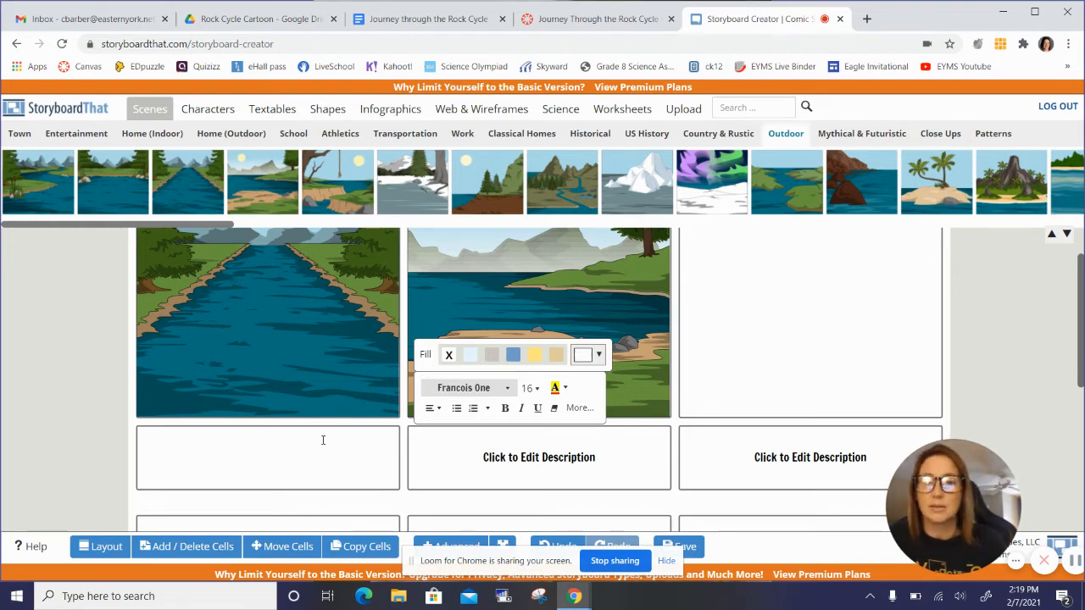
Step: Add a rectangular speech bubble to the upper-left of the first cell's river scene reading "Hi my name is Bob and I am a sediment."
scroll(471, 292, up, 1)
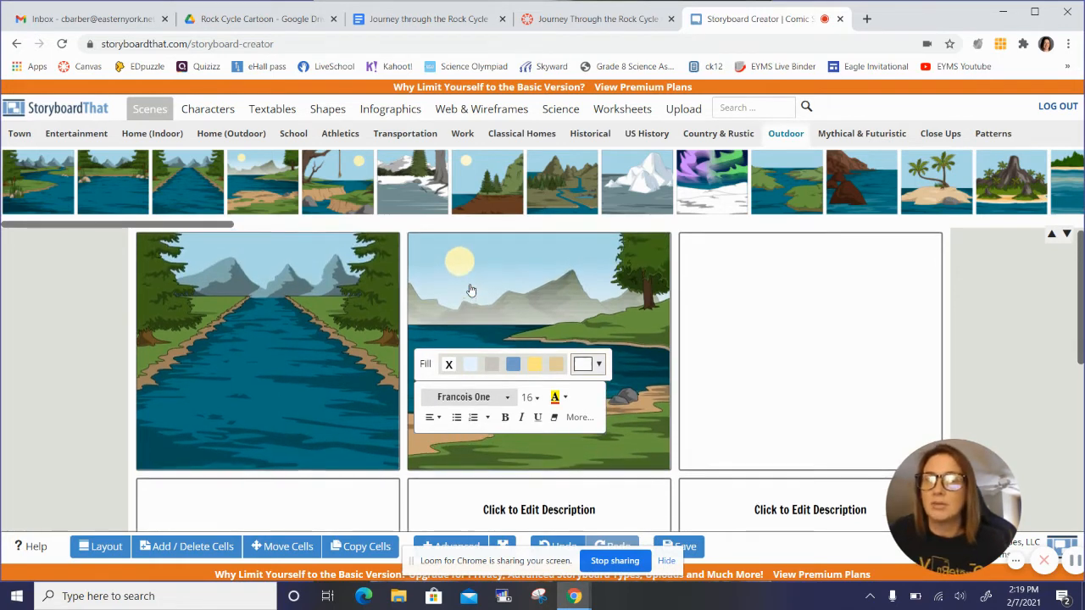
click(272, 110)
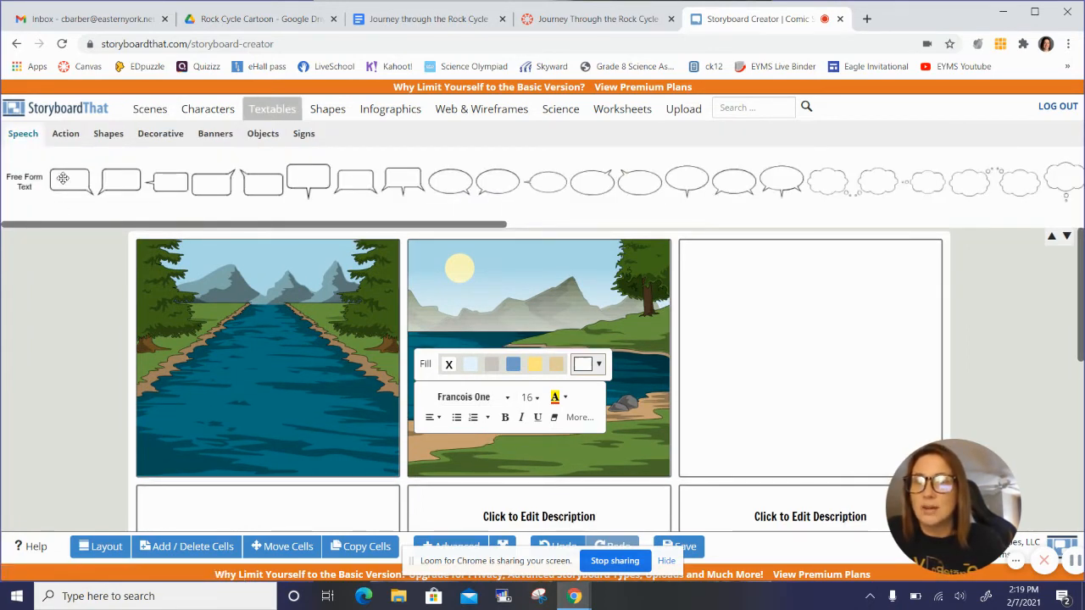
drag(63, 178, 186, 298)
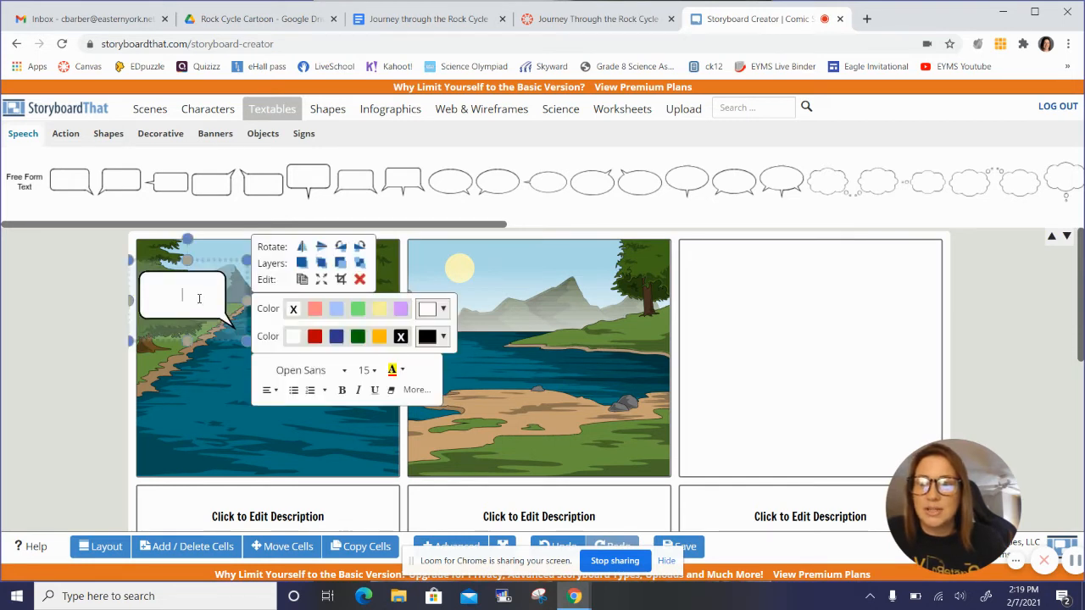
text(Hi)
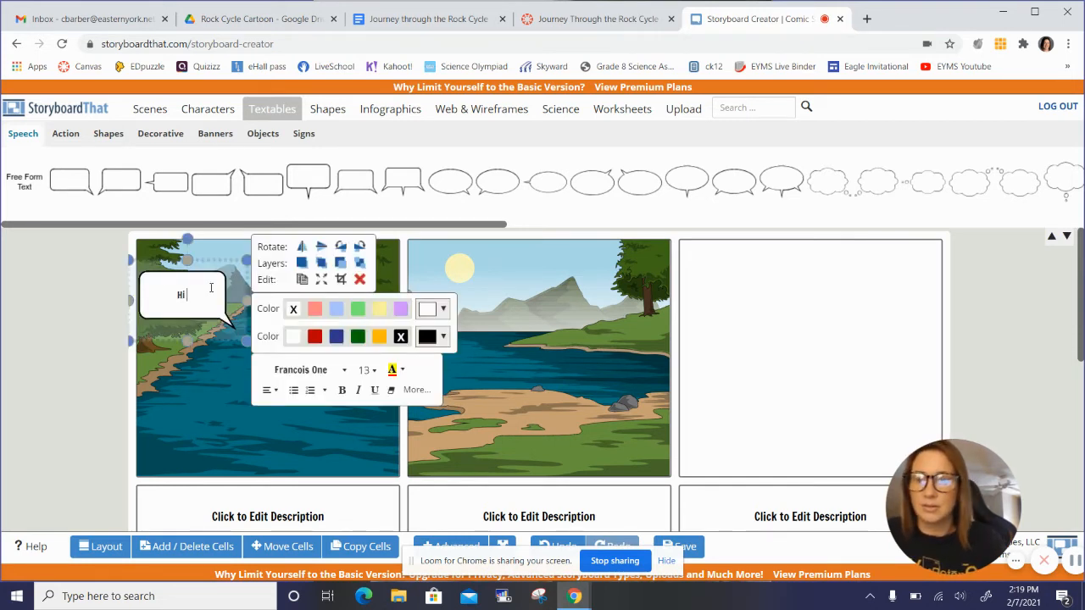
text( my name i)
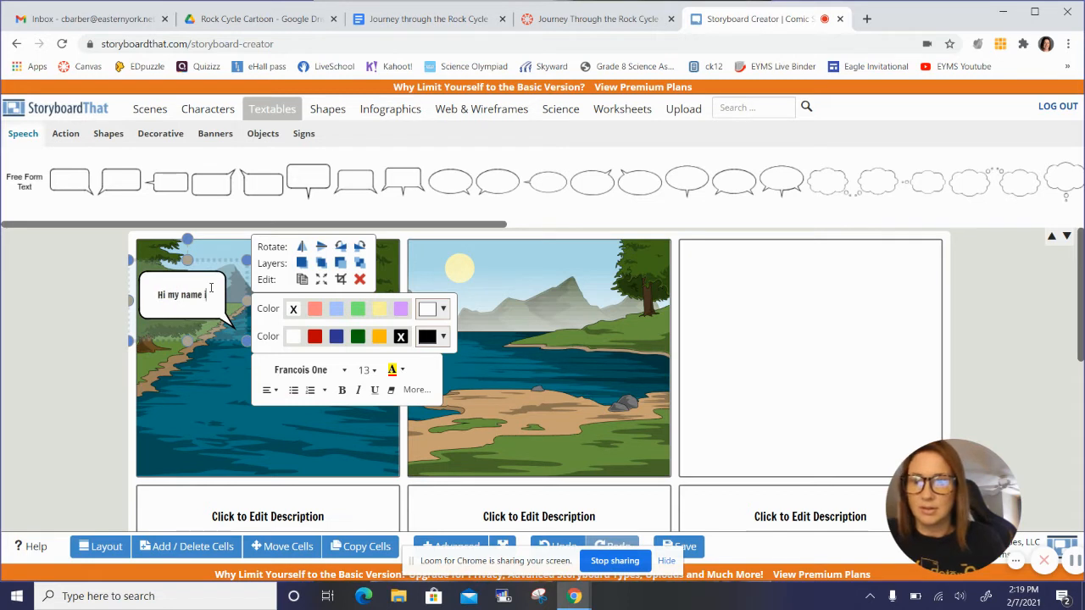
text(s Bob and)
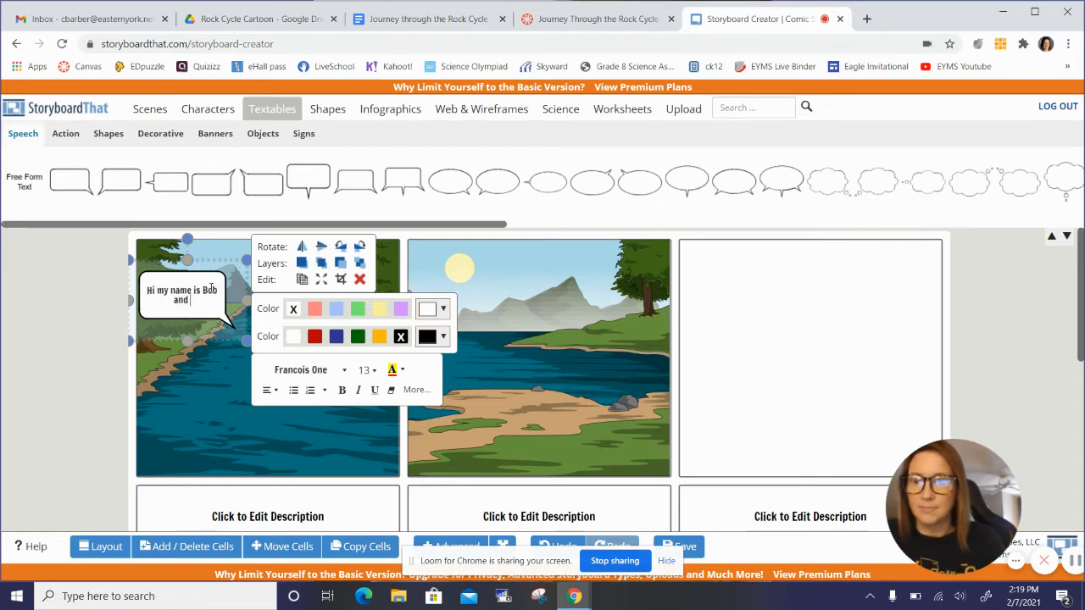
text( I am a sediment)
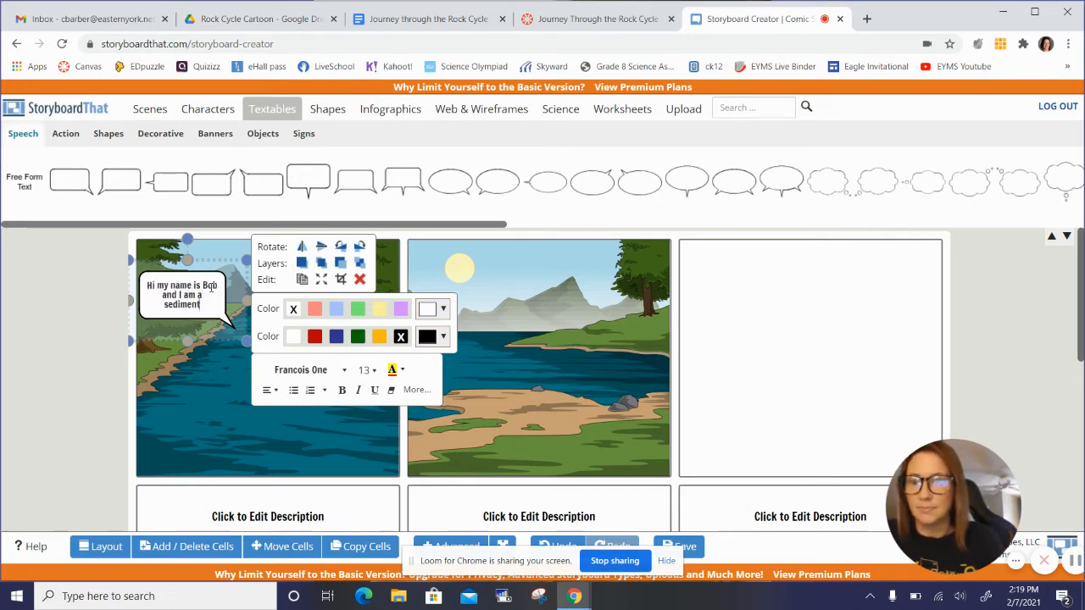
text(.)
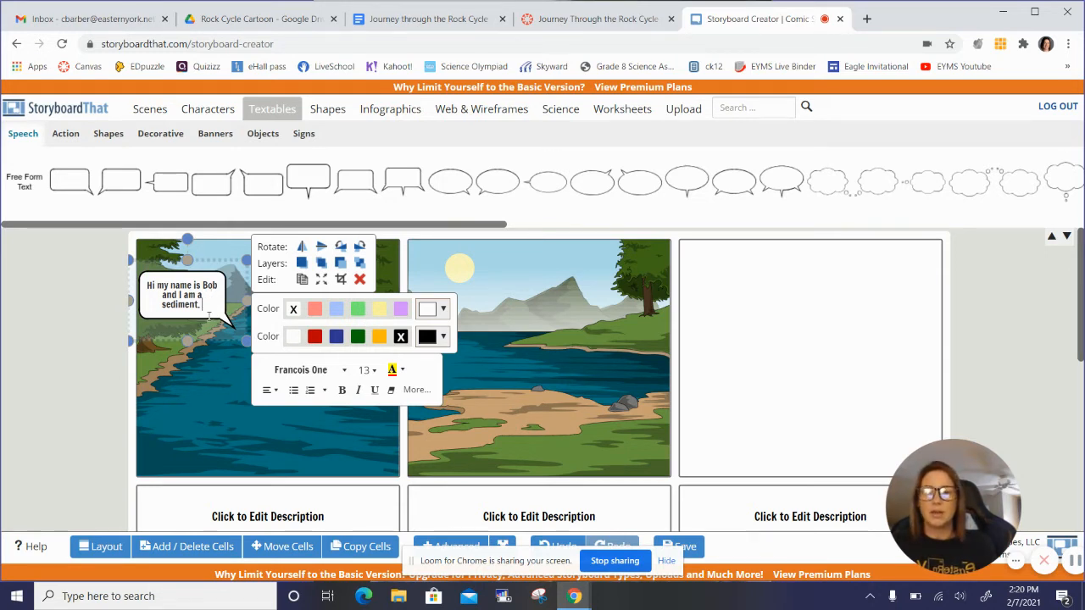
click(230, 385)
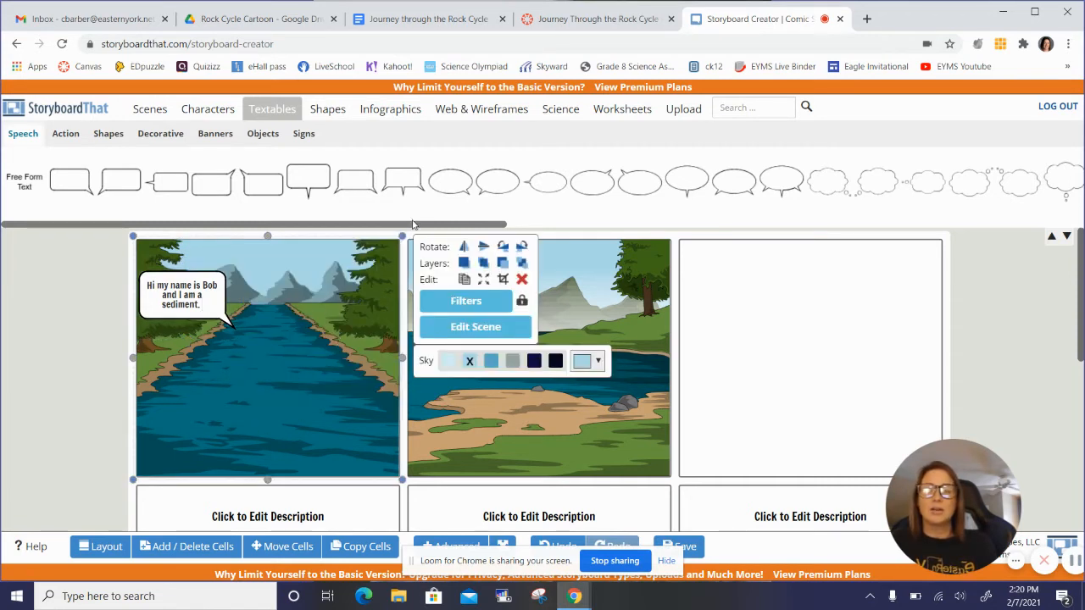
Step: Search the library for "rock", decline the premium offer, and place a small grey rock in the middle of the first cell's river
click(741, 107)
text(rock)
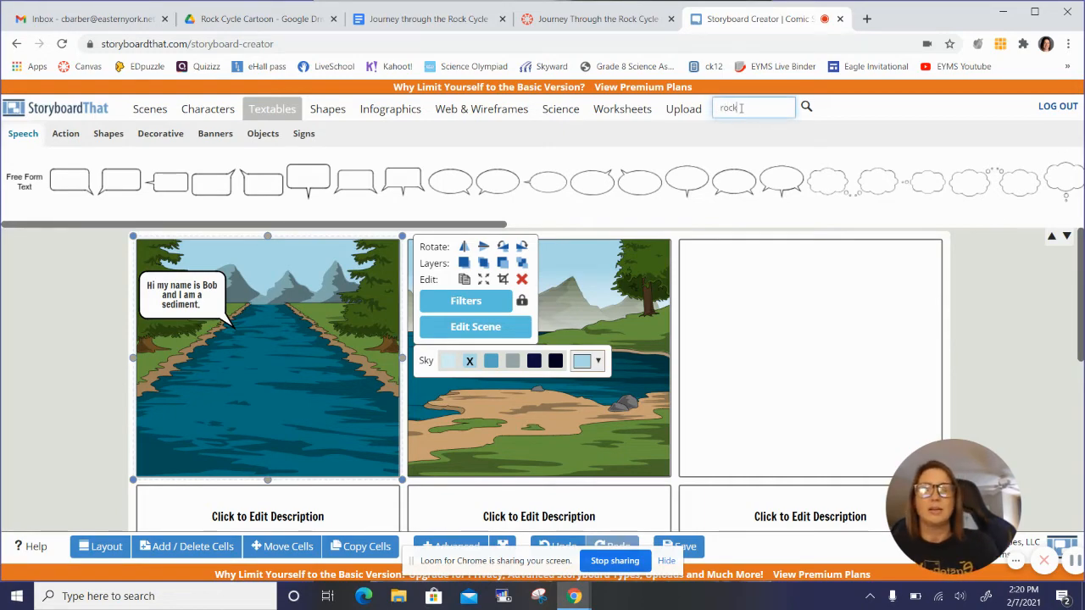
key(Return)
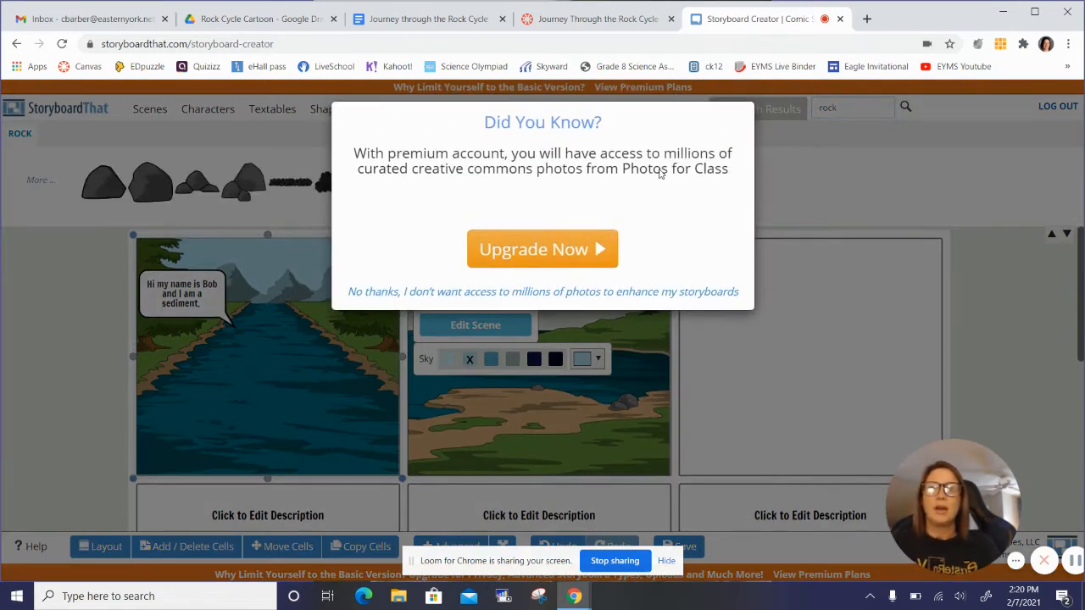
click(635, 296)
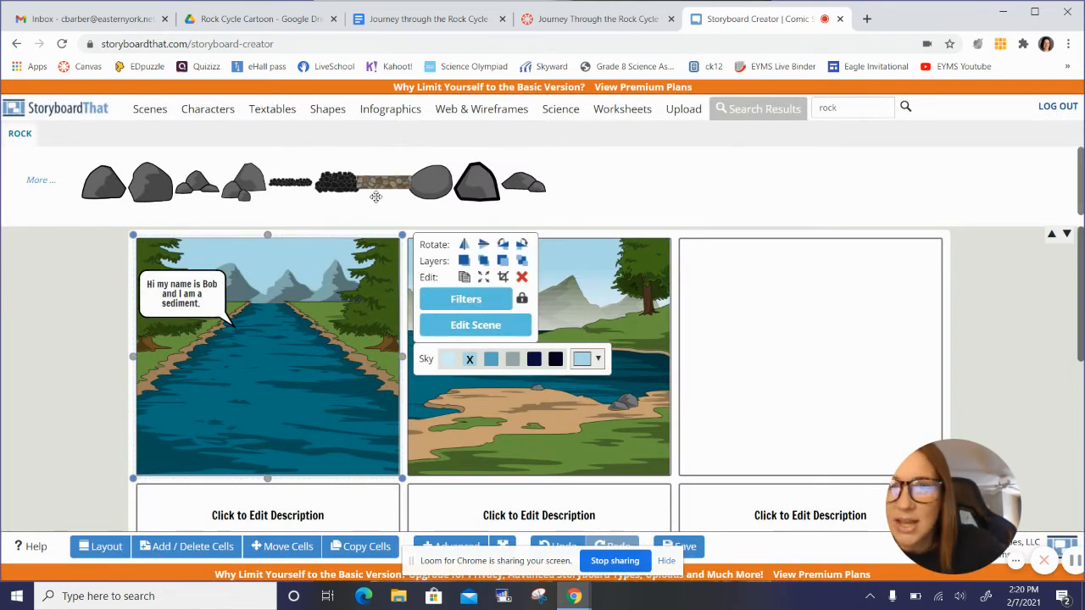
drag(103, 197, 265, 363)
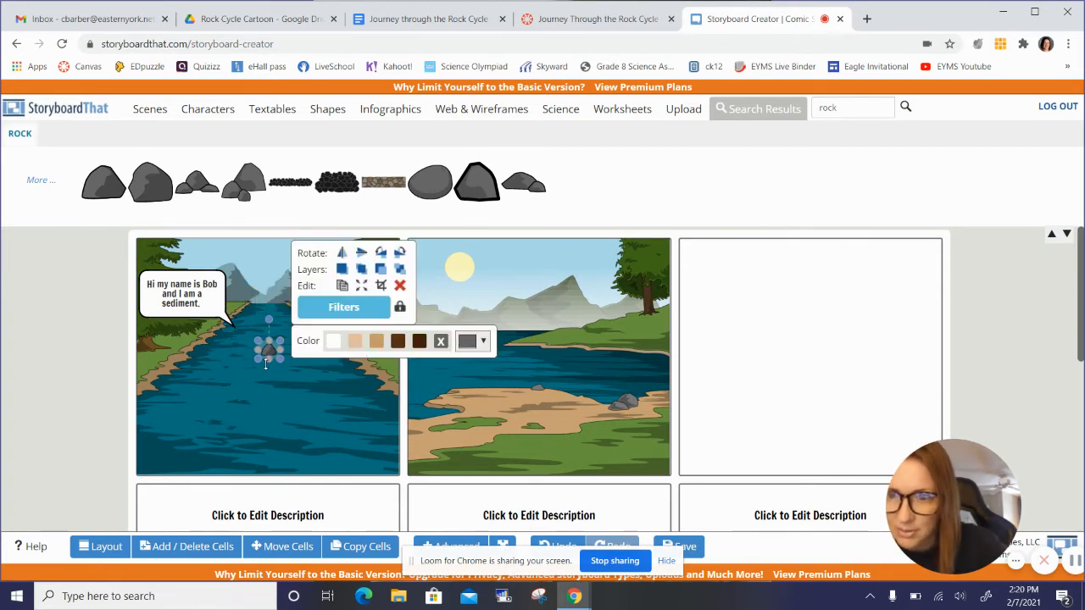
click(258, 500)
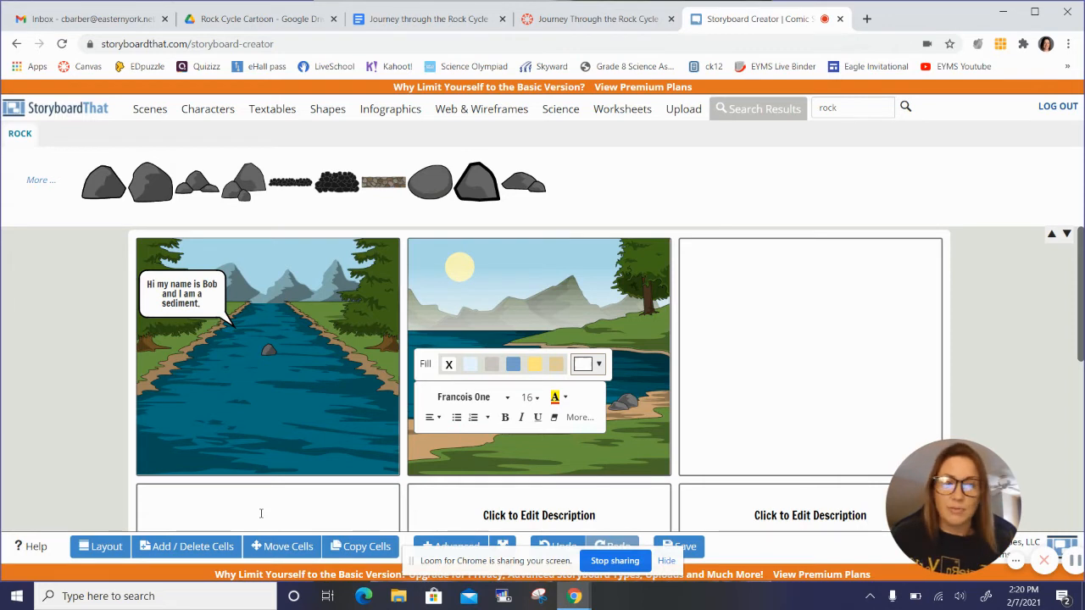
click(551, 512)
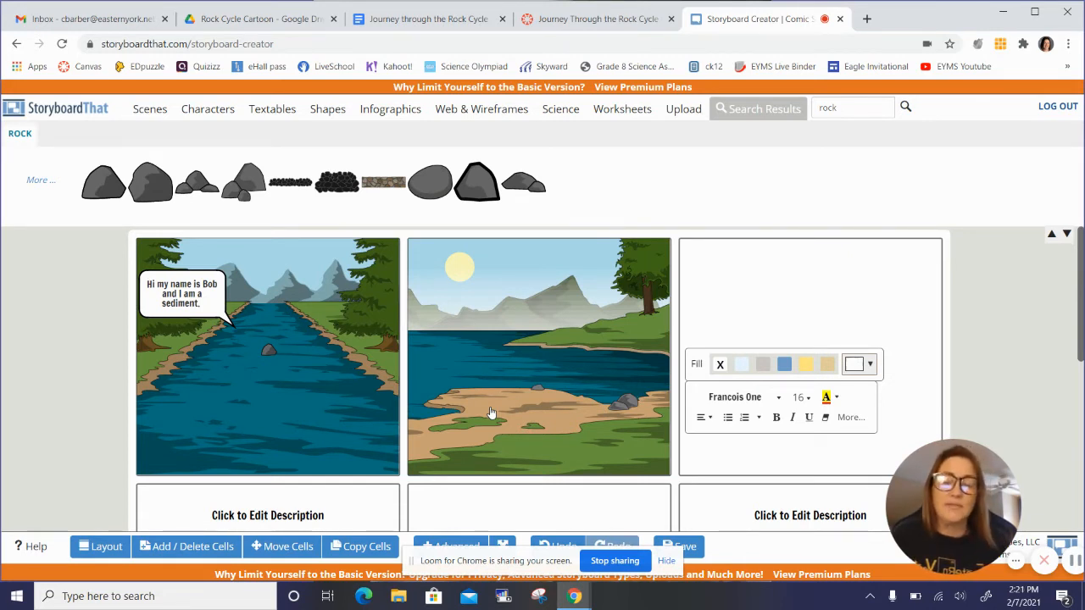
click(724, 308)
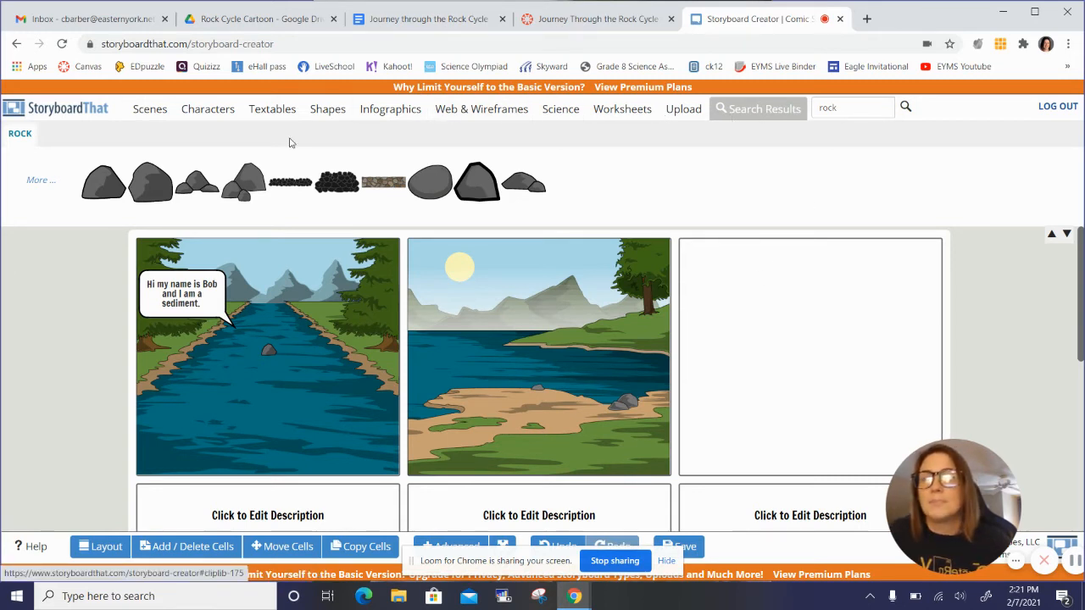
Step: Search the library for "volcano" and place the brown volcano scene with blue sky in the third cell of the first row
click(147, 110)
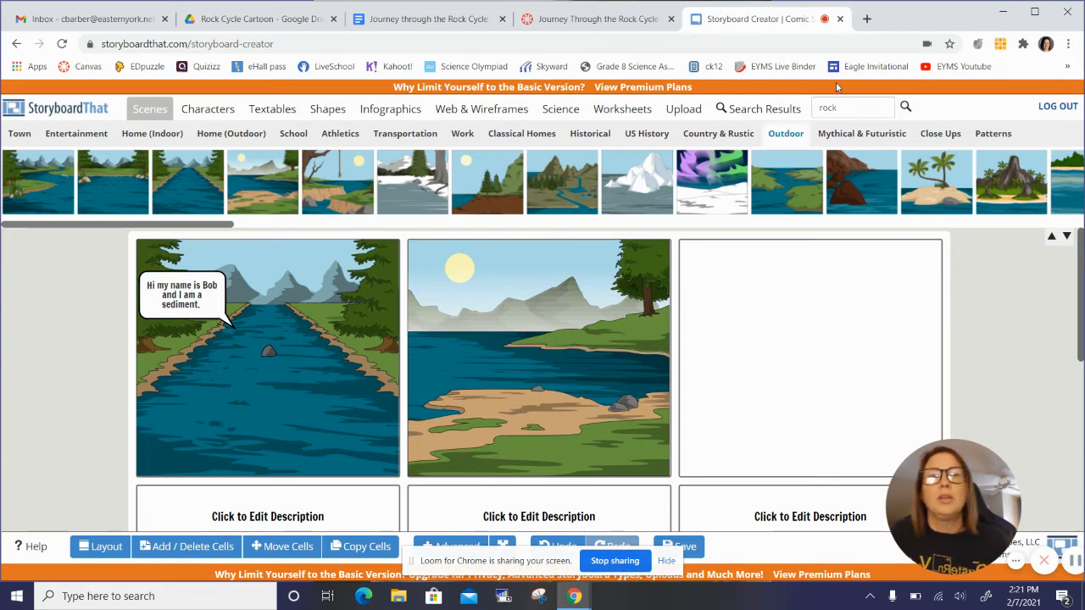
double_click(848, 111)
text(volcano)
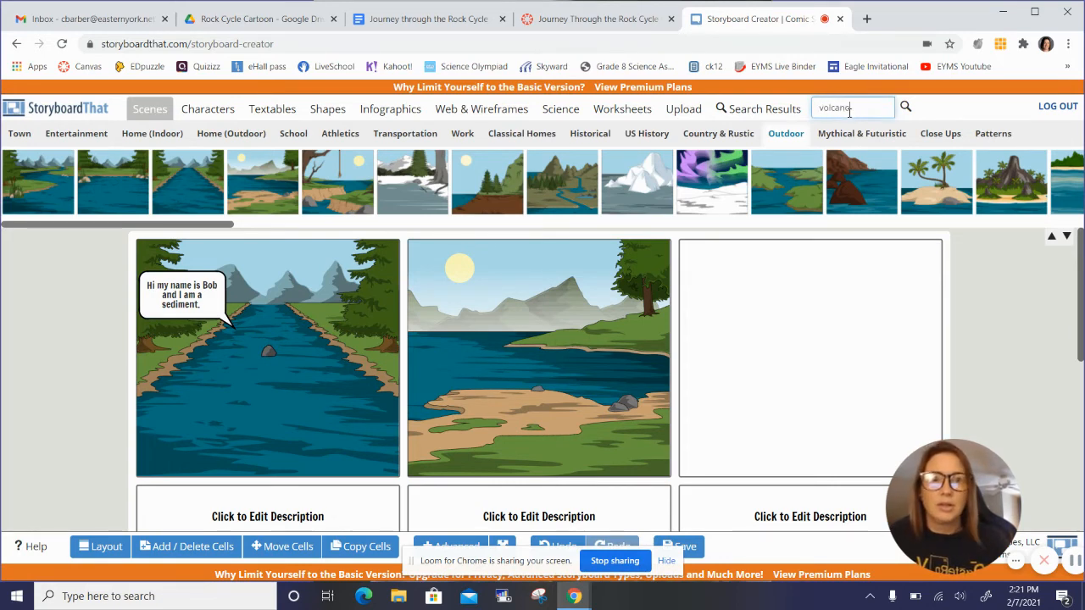
key(Return)
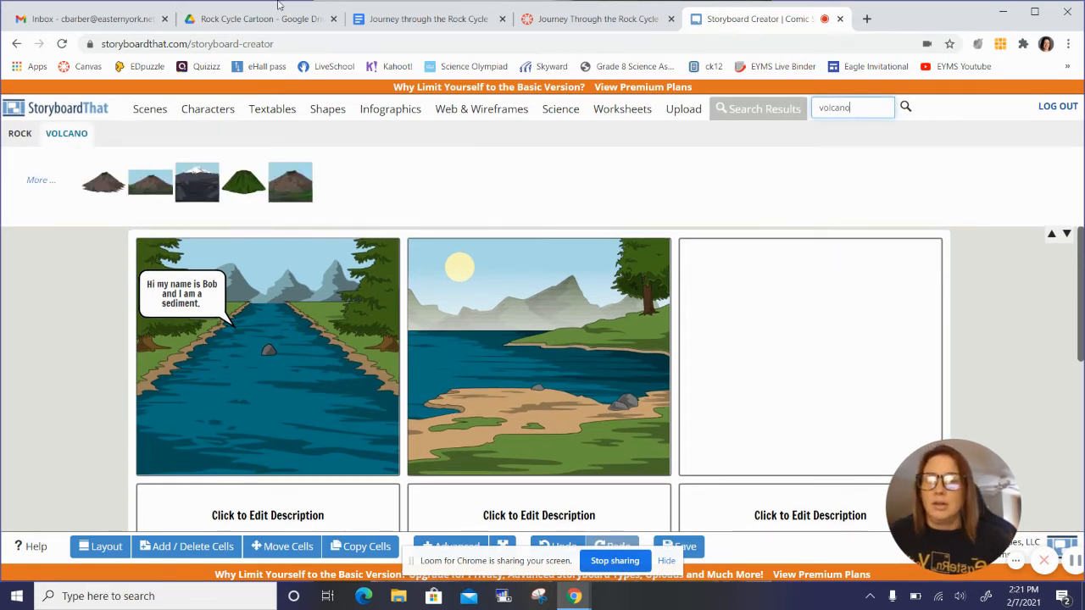
drag(304, 176, 757, 305)
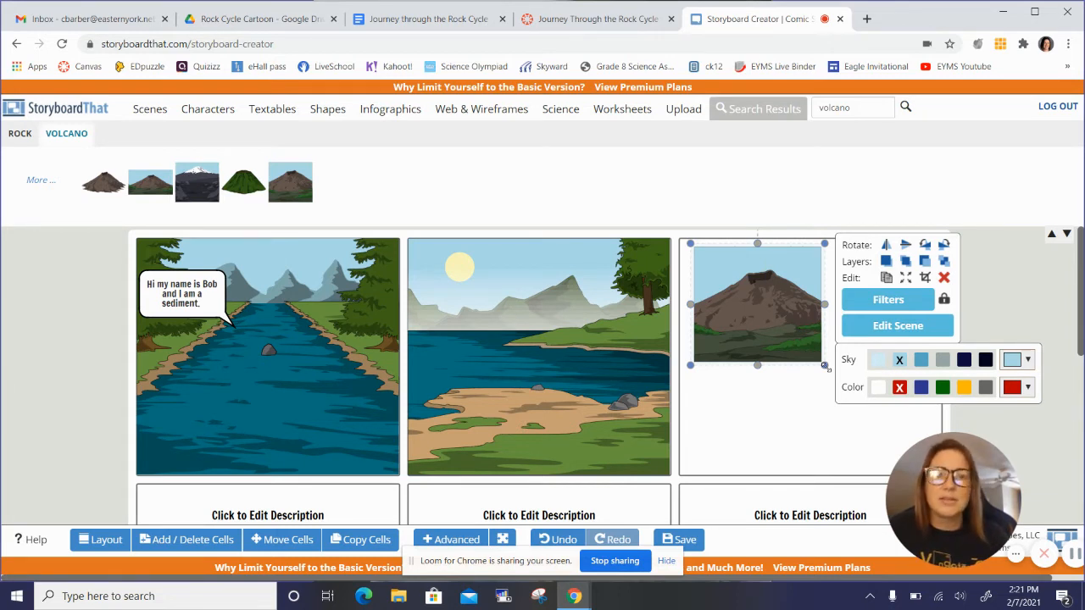
Step: Try to upload an own image to the storyboard, and decline the premium upgrade
click(677, 111)
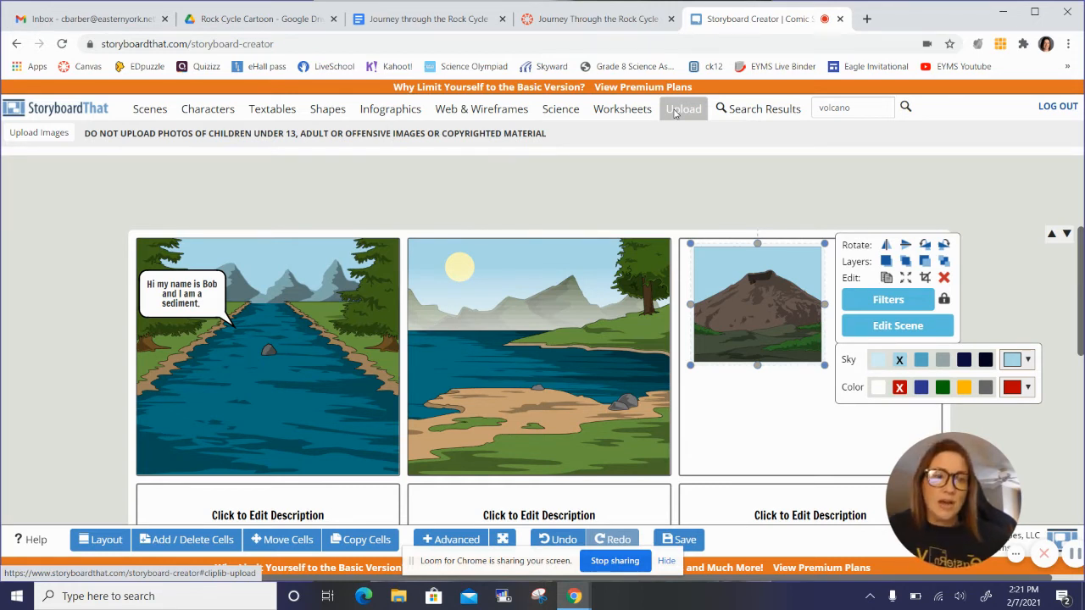
click(44, 134)
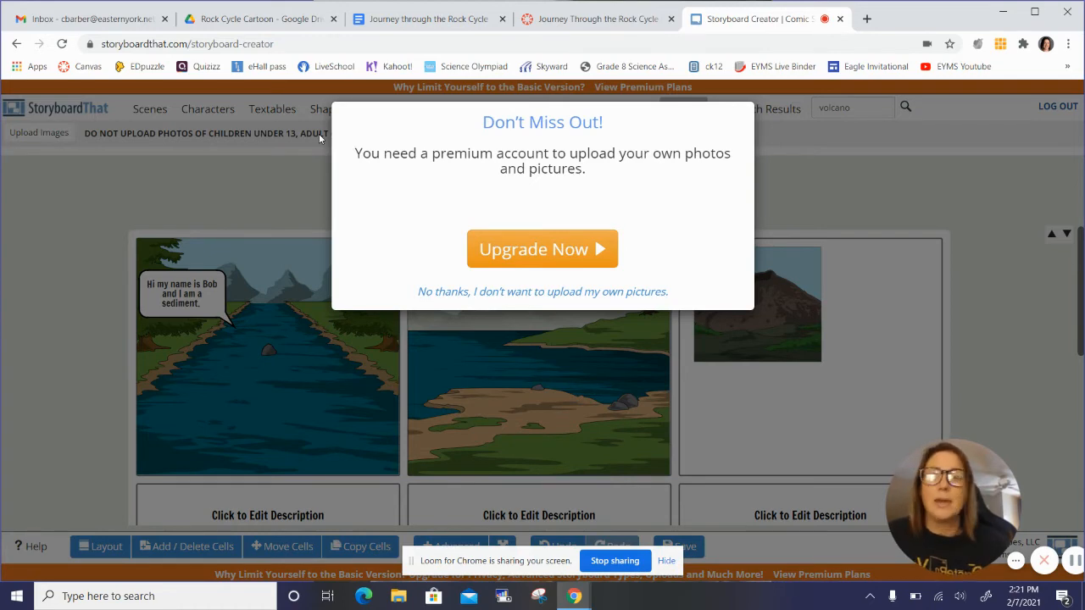
click(475, 292)
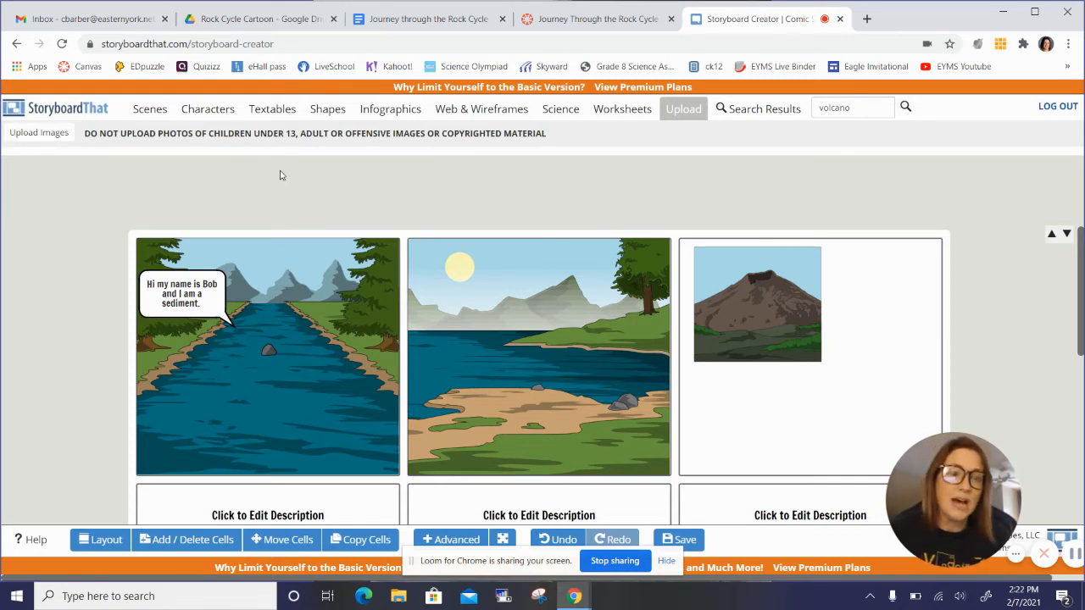
Step: Delete the volcano scene from the third cell
click(755, 338)
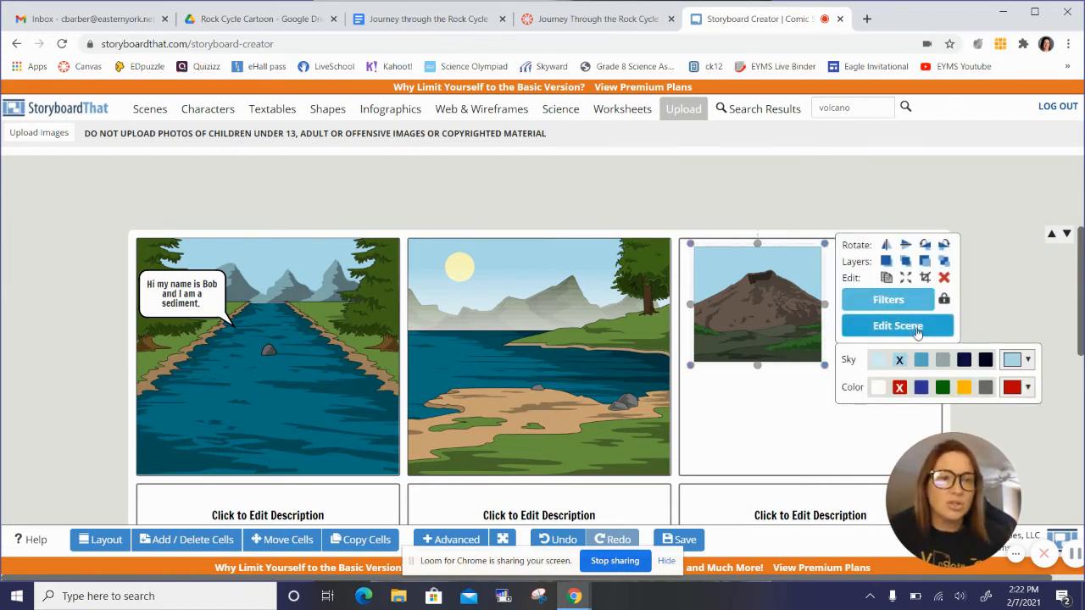
click(943, 280)
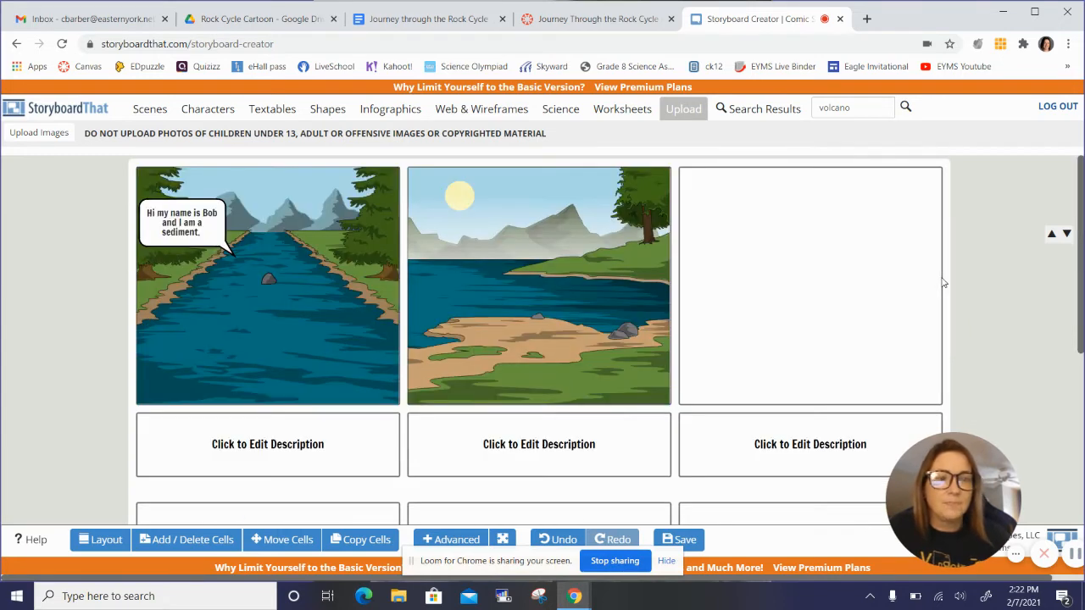
click(197, 111)
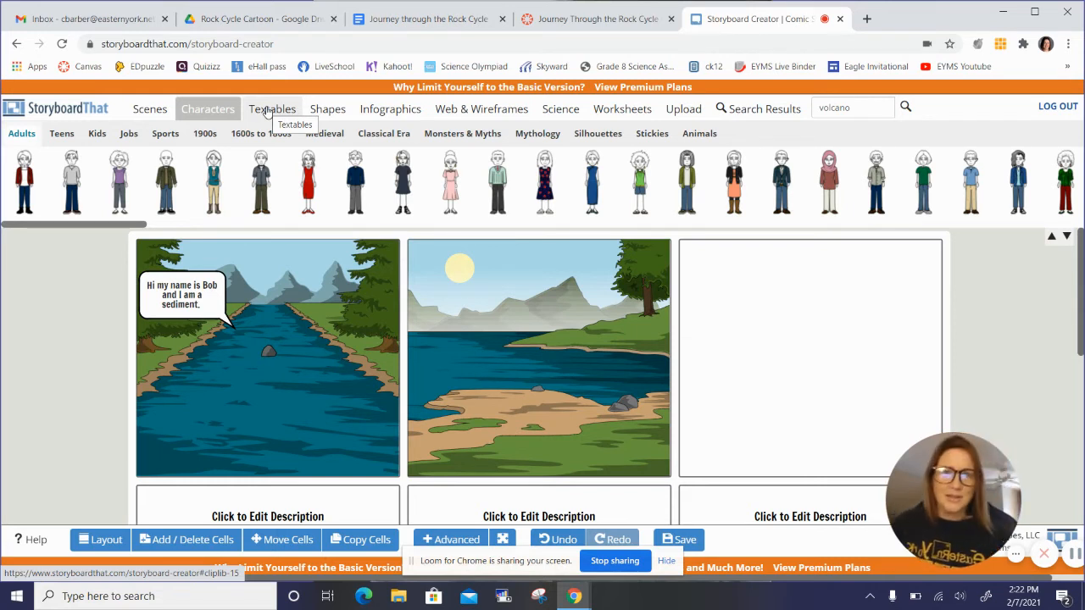
scroll(693, 373, down, 3)
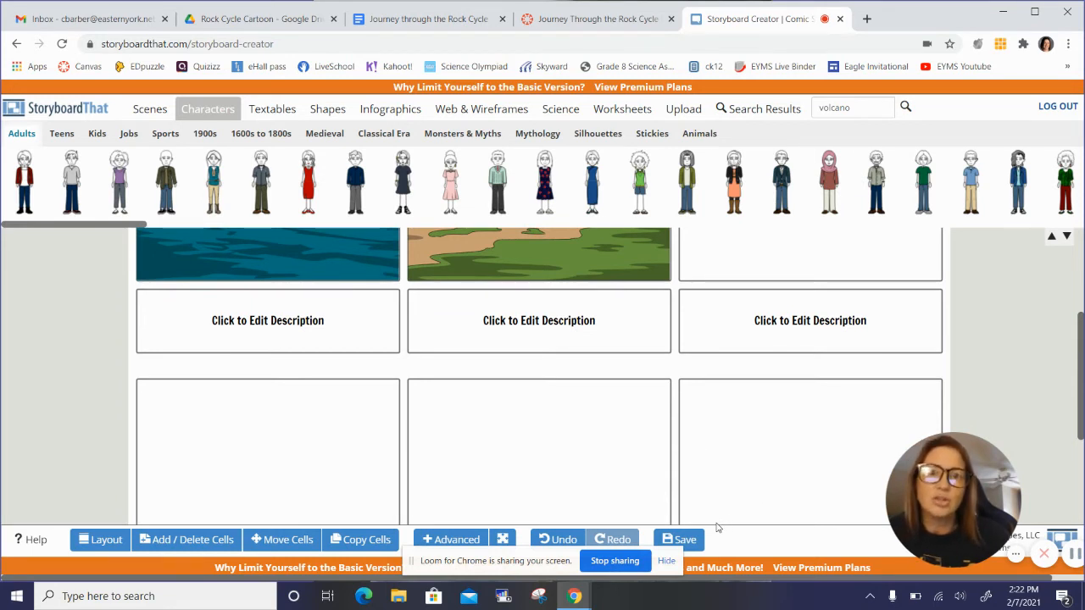
scroll(677, 416, up, 2)
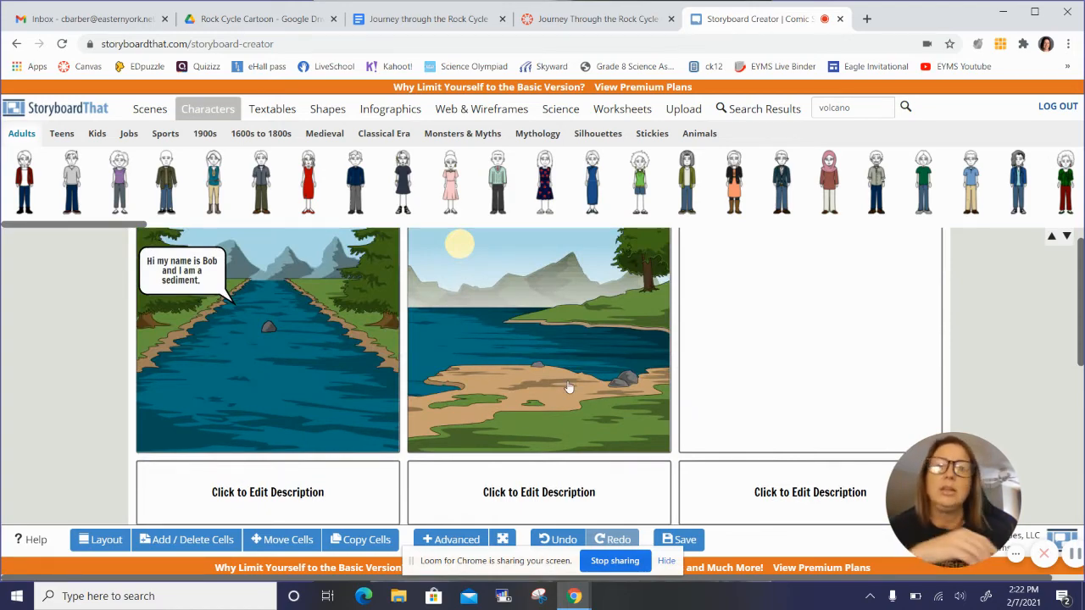
scroll(568, 383, down, 2)
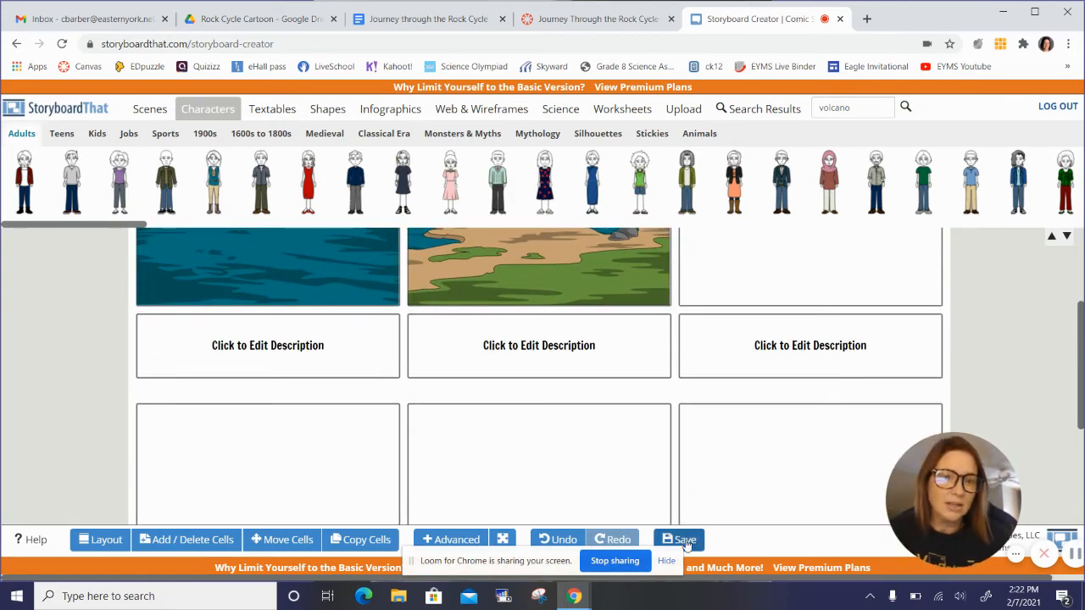
Step: Start saving the storyboard and enter the title "My Incredible Rock Cycle Journey"
click(685, 539)
click(531, 297)
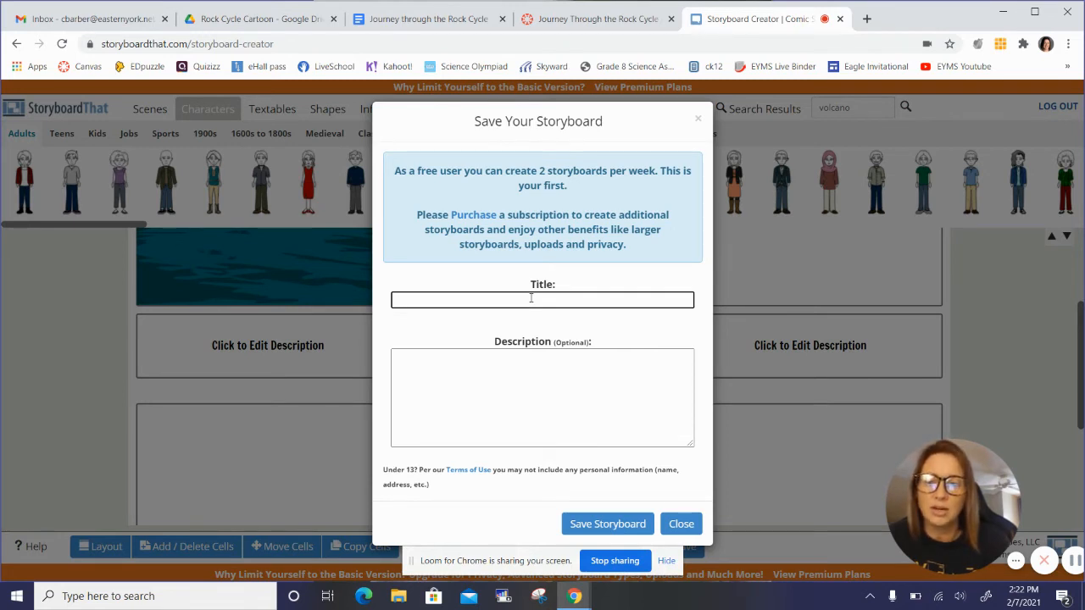
text(y Inc)
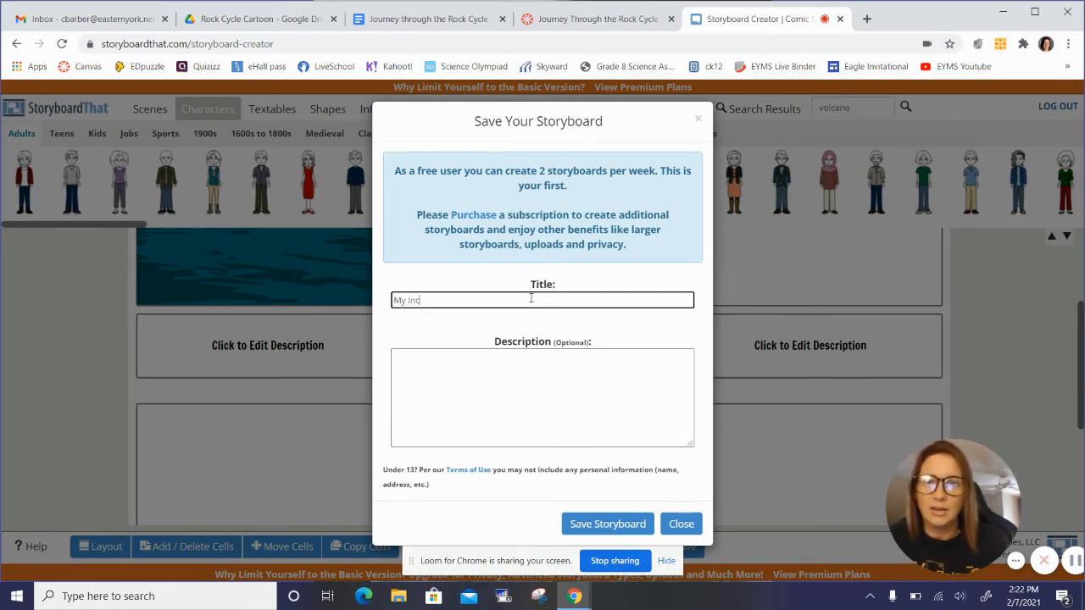
text(redi)
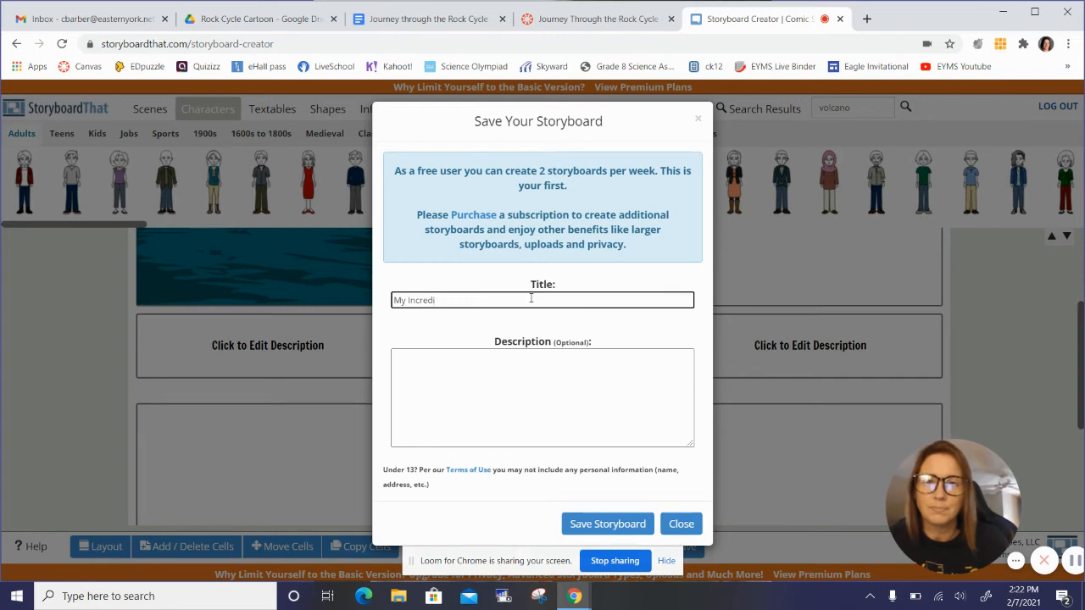
text(ble Rock Cyc)
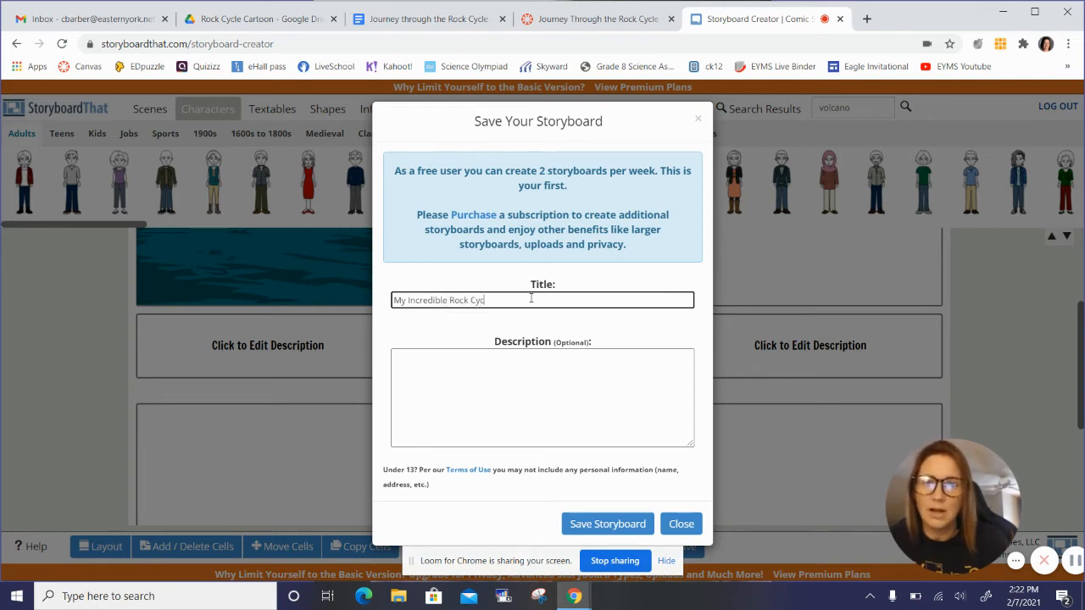
text(le Journ)
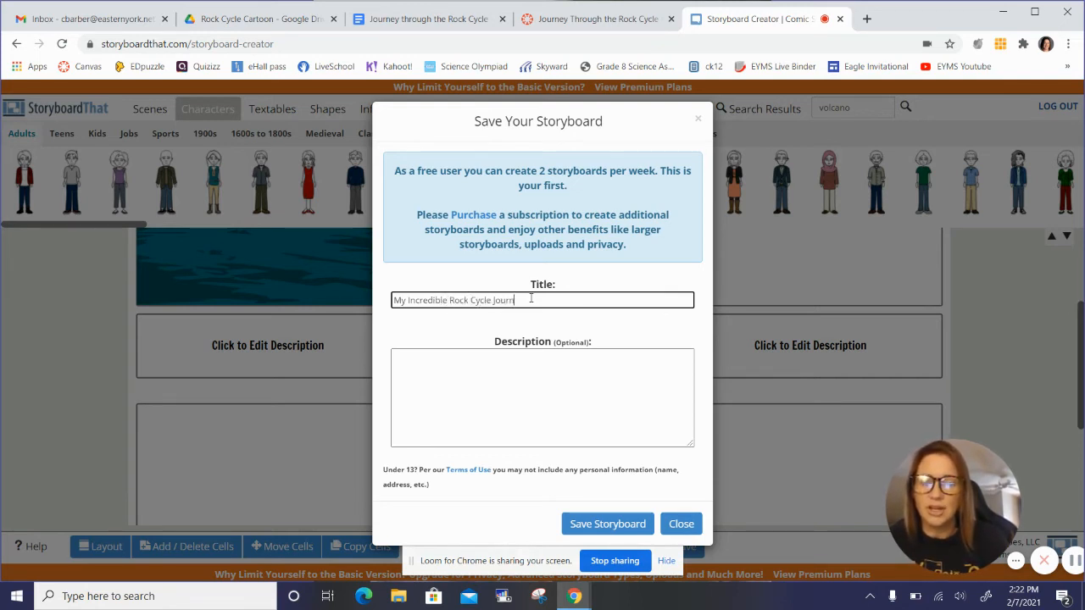
text(ey)
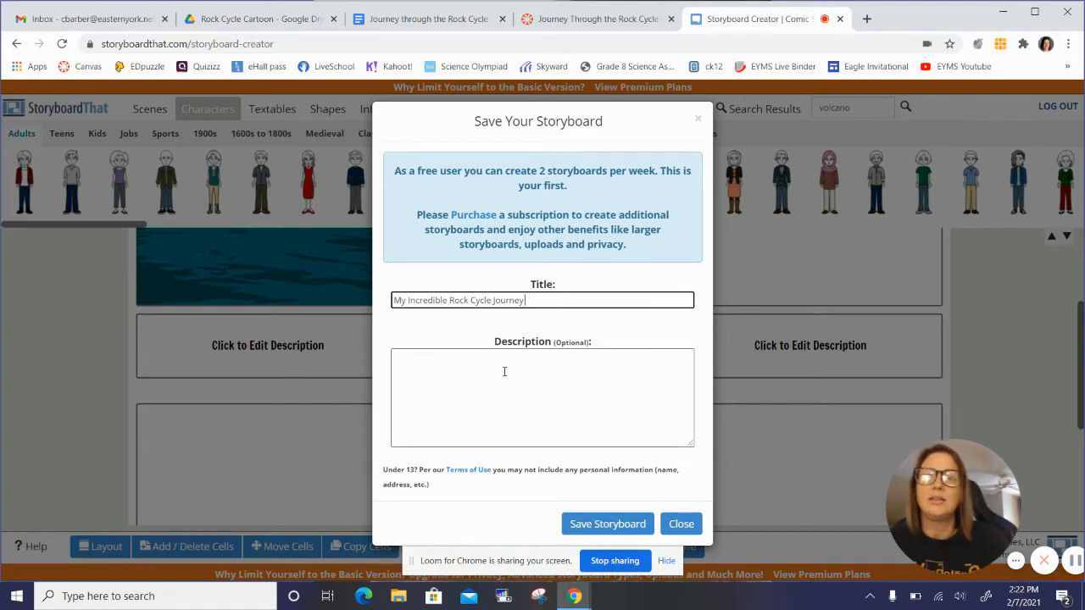
text( by)
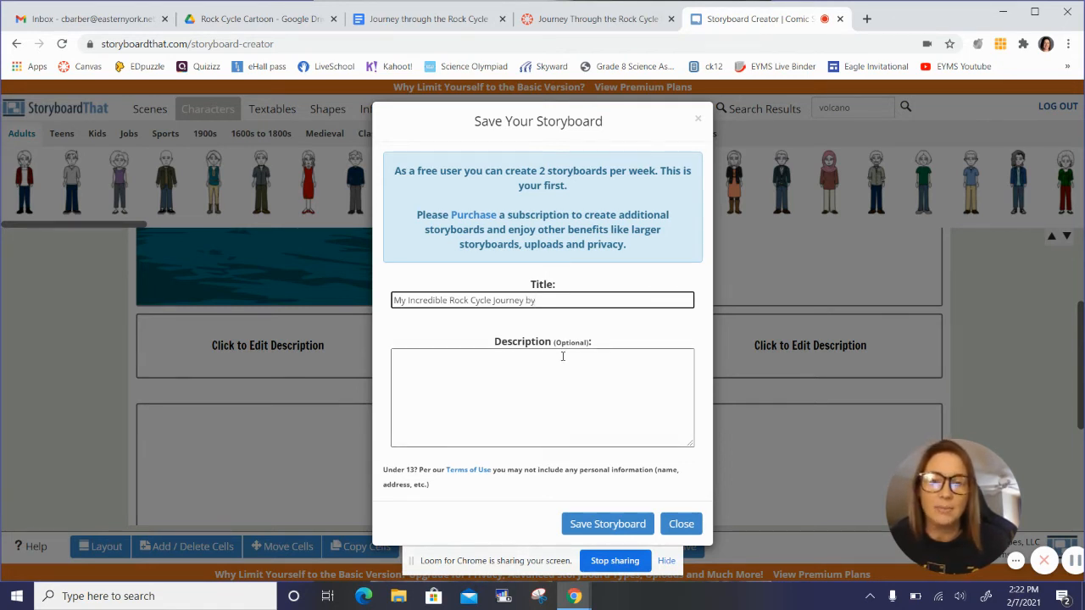
text(: Mrs. Barber)
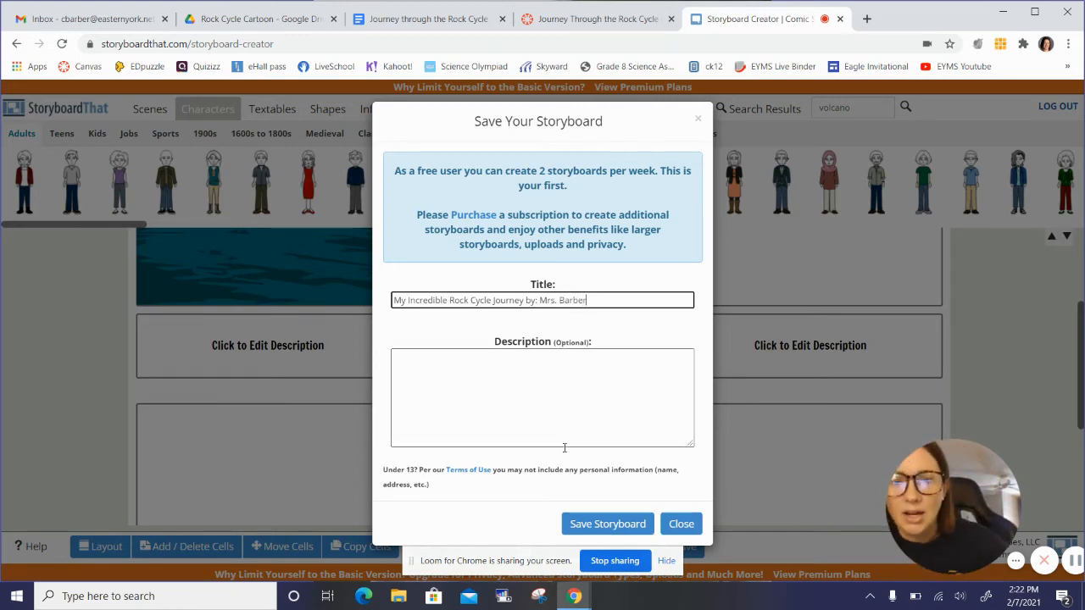
Step: Complete the storyboard title by adding "by:" and the author's name, and save the storyboard
click(591, 525)
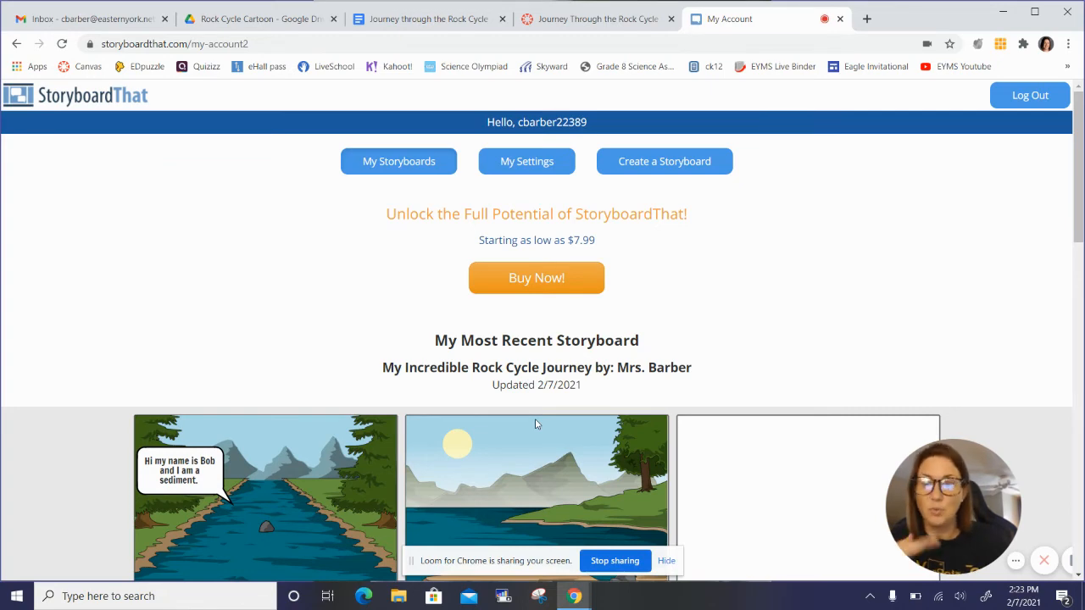
Step: Review the saved rock cycle storyboard on the account page and reopen it for editing
scroll(535, 423, down, 2)
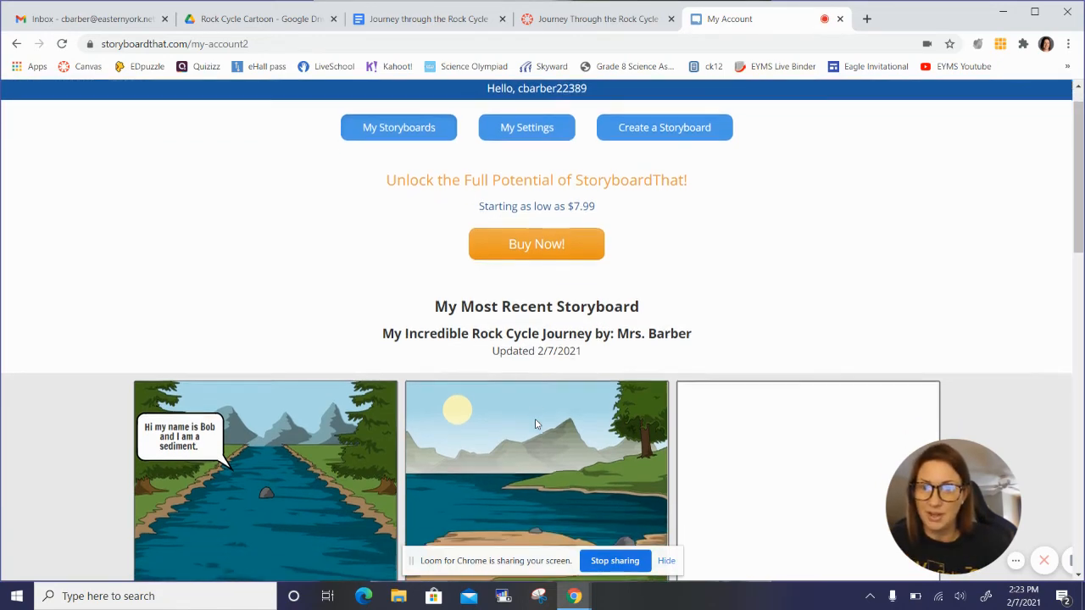
scroll(535, 424, down, 2)
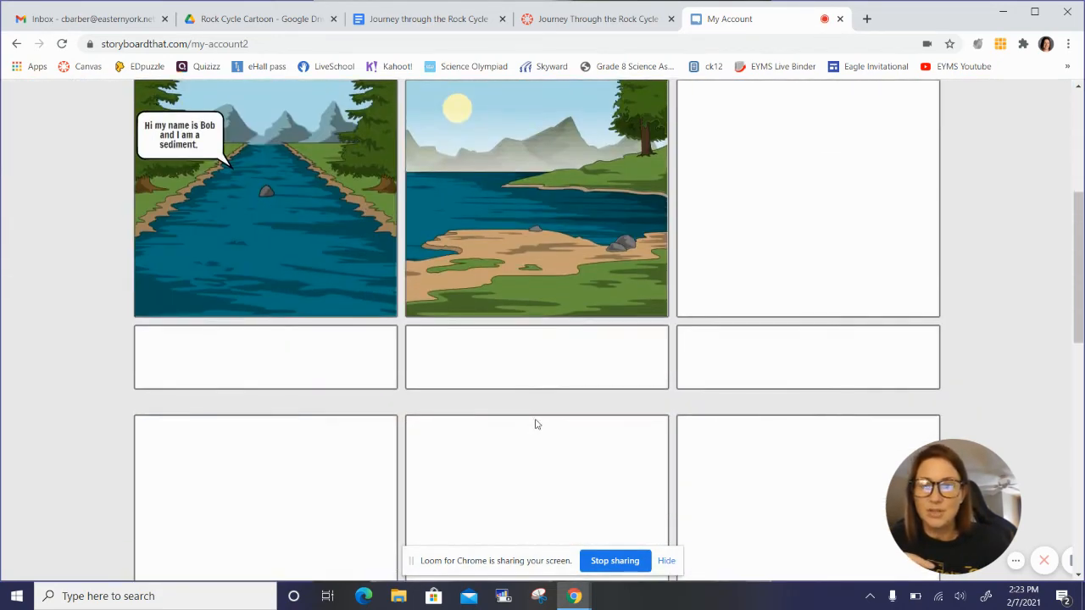
scroll(534, 423, down, 1)
scroll(535, 424, up, 1)
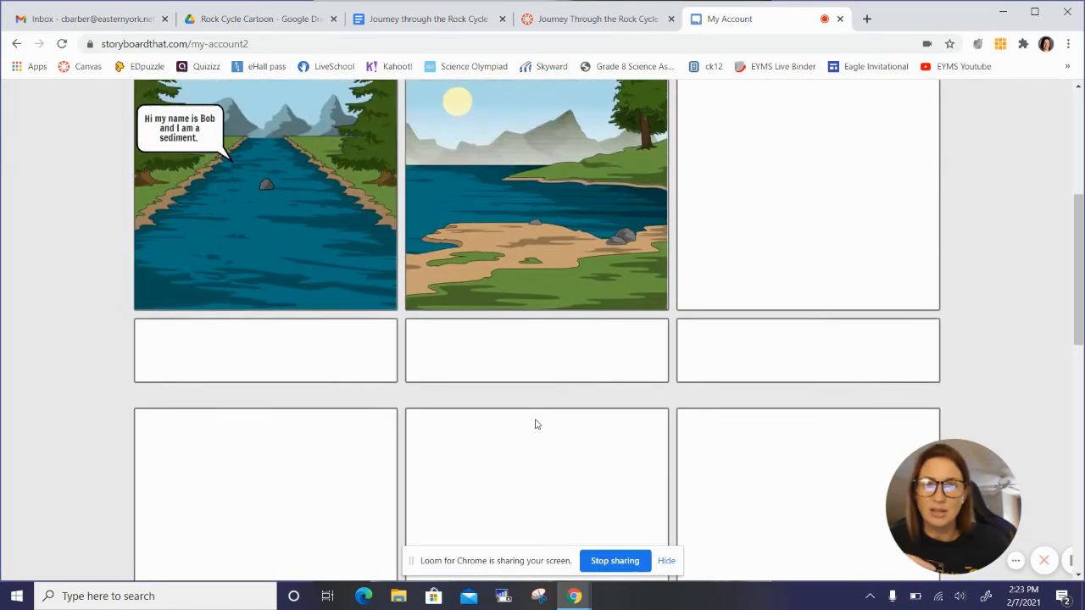
scroll(534, 424, up, 2)
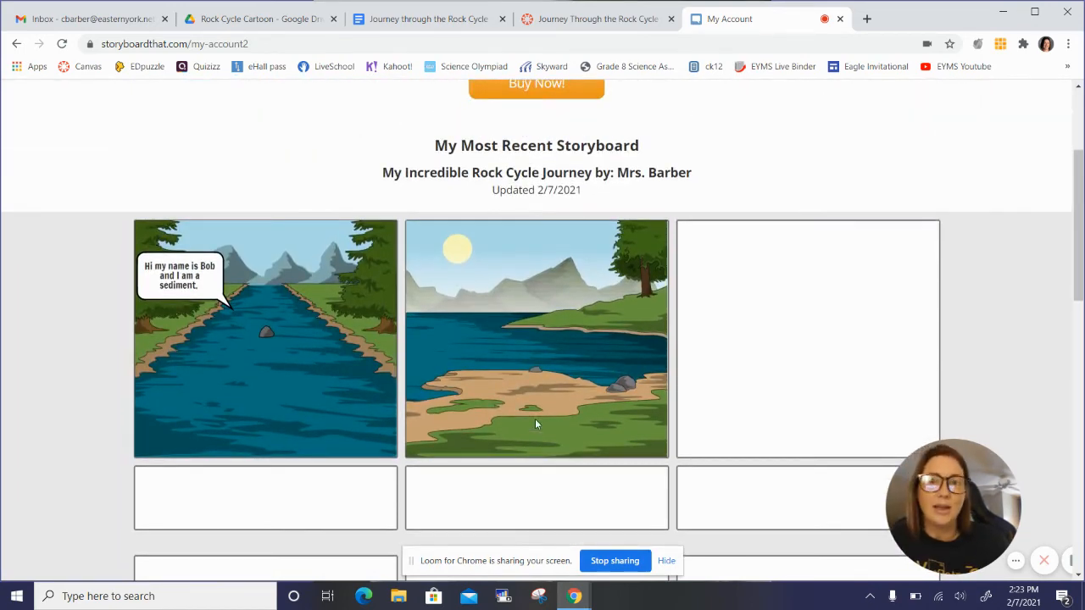
scroll(534, 424, down, 2)
scroll(535, 424, down, 3)
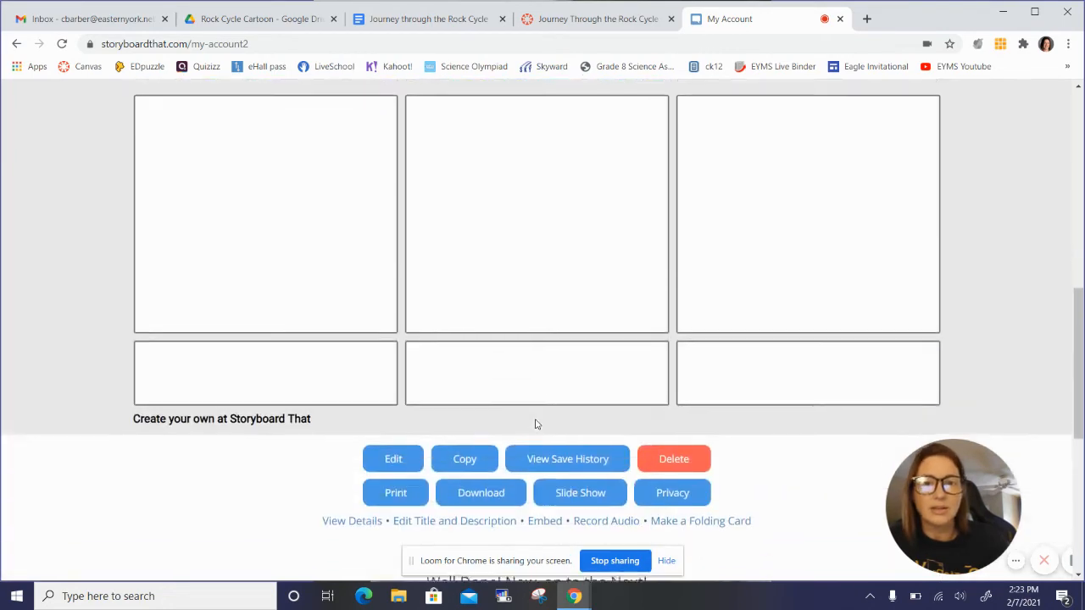
click(391, 405)
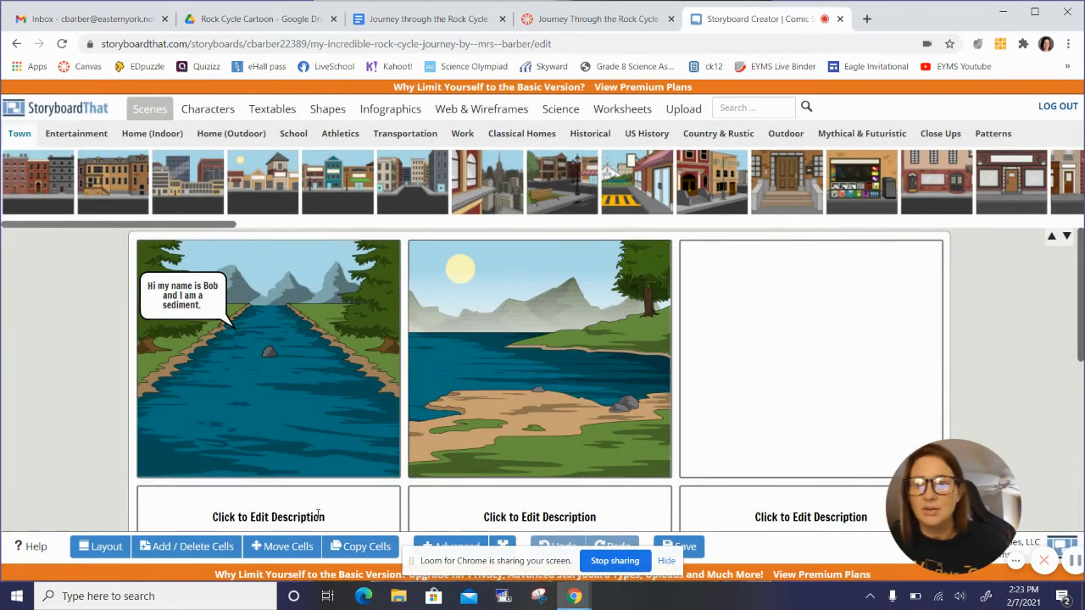
Step: Start the description below the first cell with the sentence "I began my journey in the river."
click(318, 514)
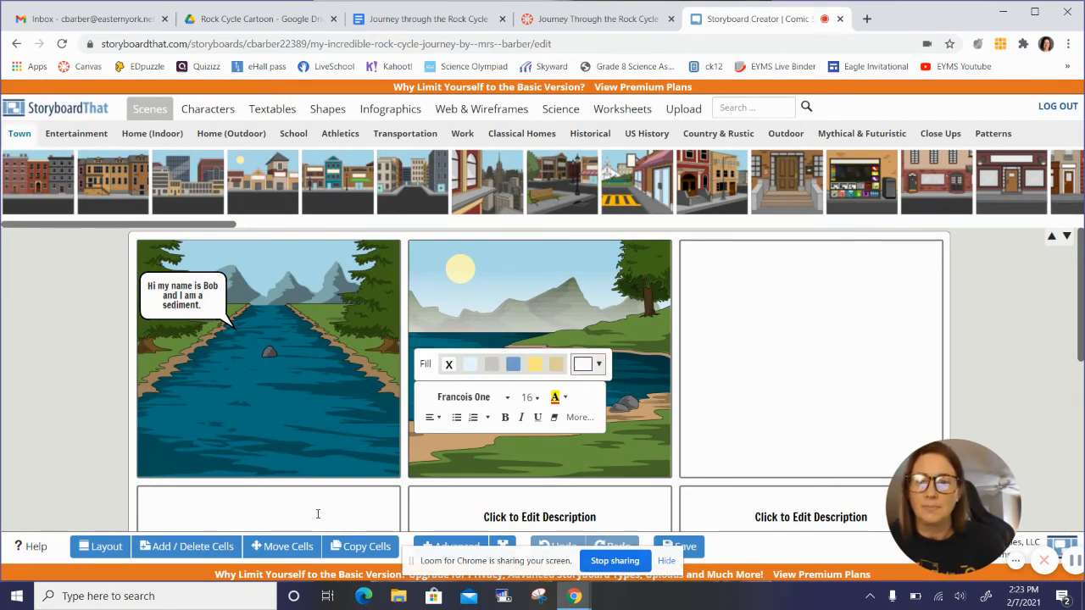
scroll(317, 514, down, 3)
scroll(318, 518, up, 3)
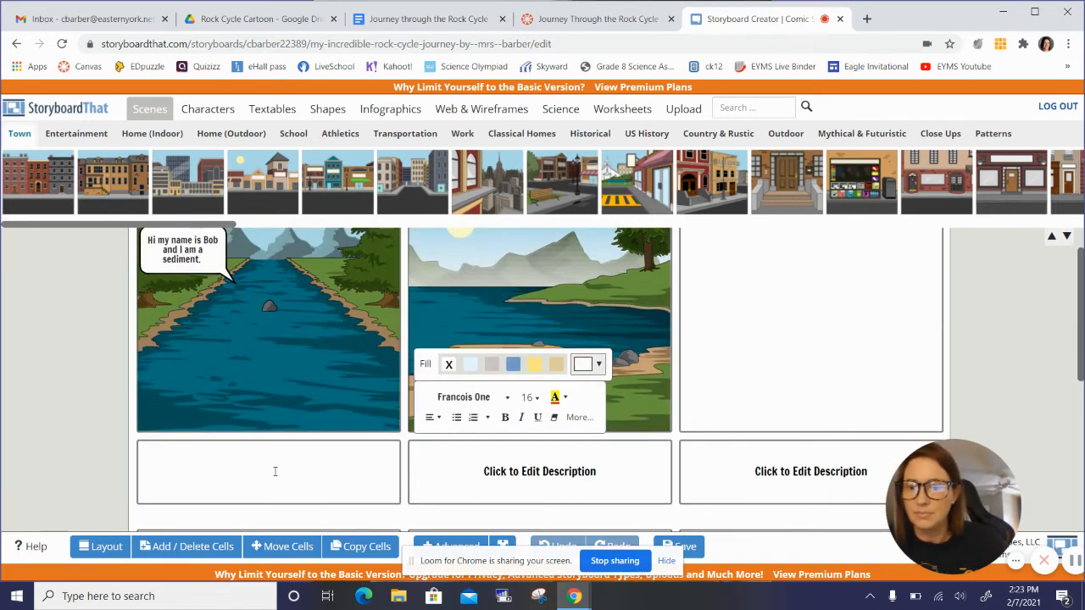
text(I bega)
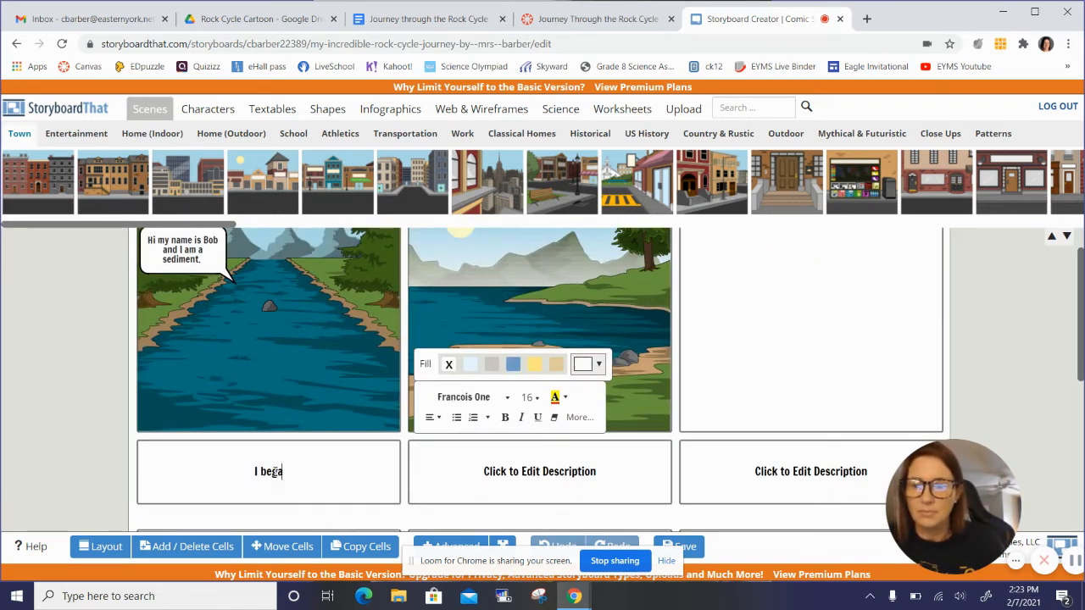
text(n my)
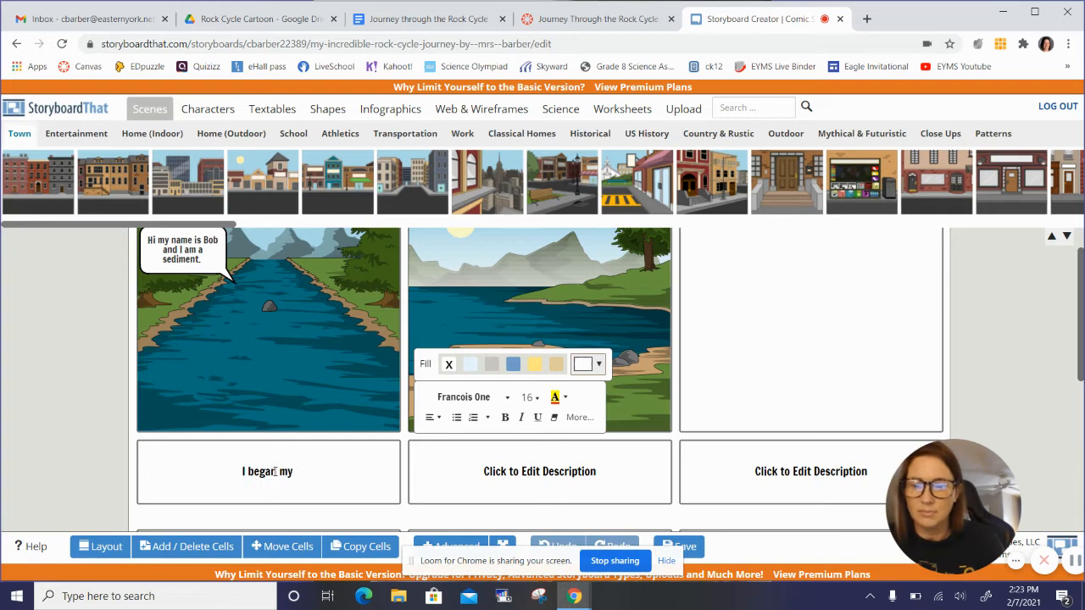
text( Journey)
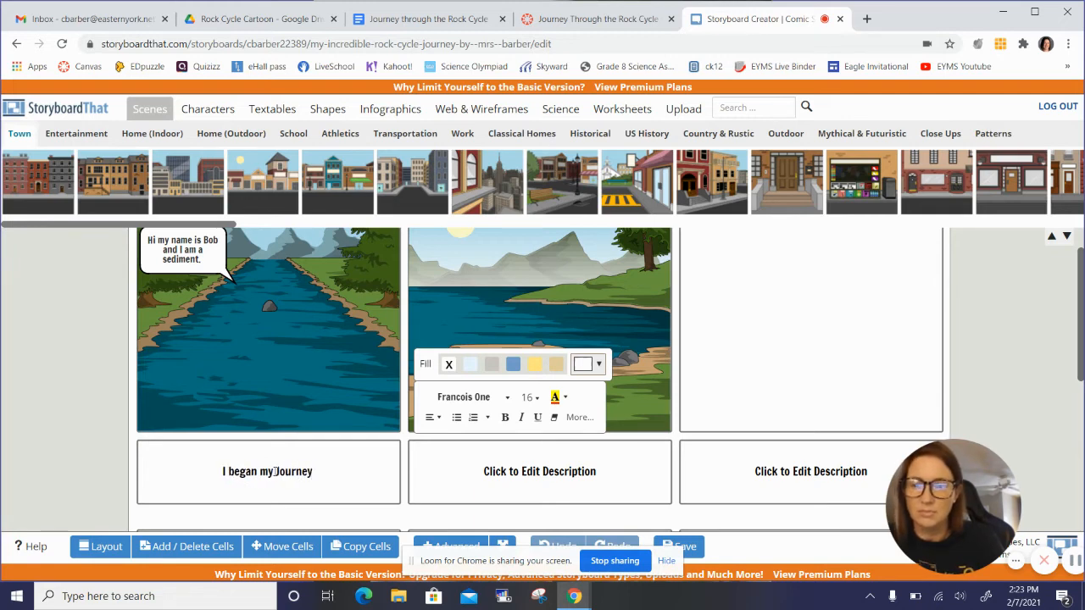
key(BackSpace)
key(BackSpace)
key(BackSpace)
key(BackSpace)
key(BackSpace)
key(BackSpace)
key(BackSpace)
key(BackSpace)
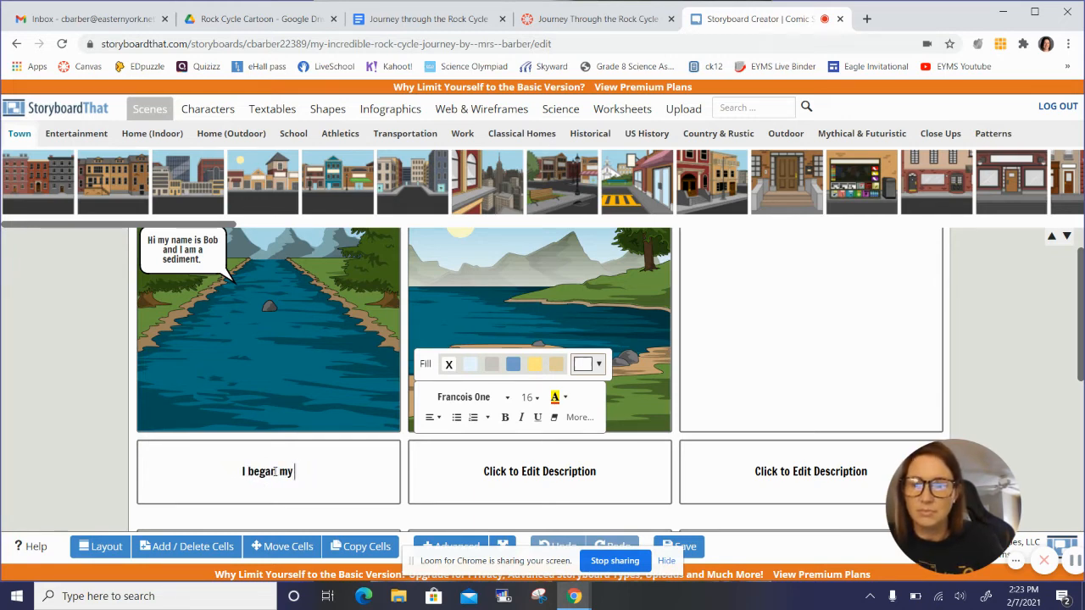
text(journey in the)
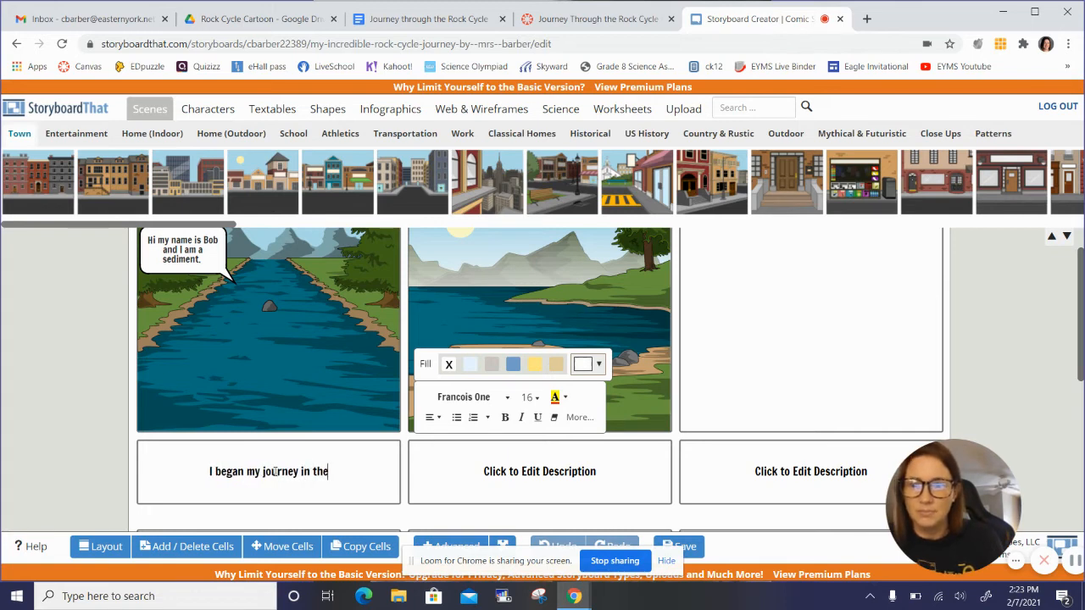
text( river)
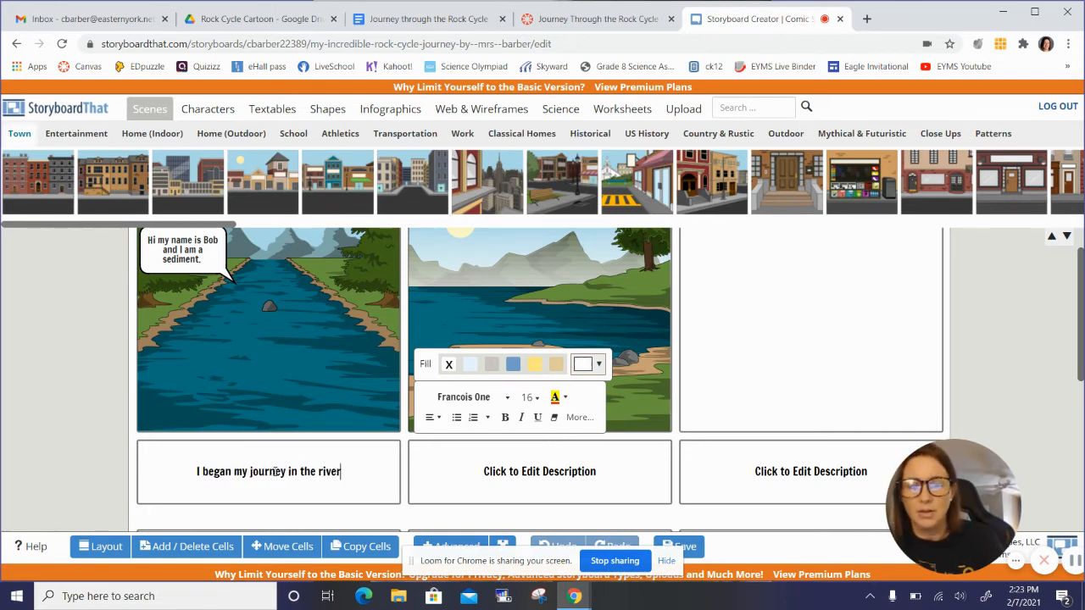
text(.)
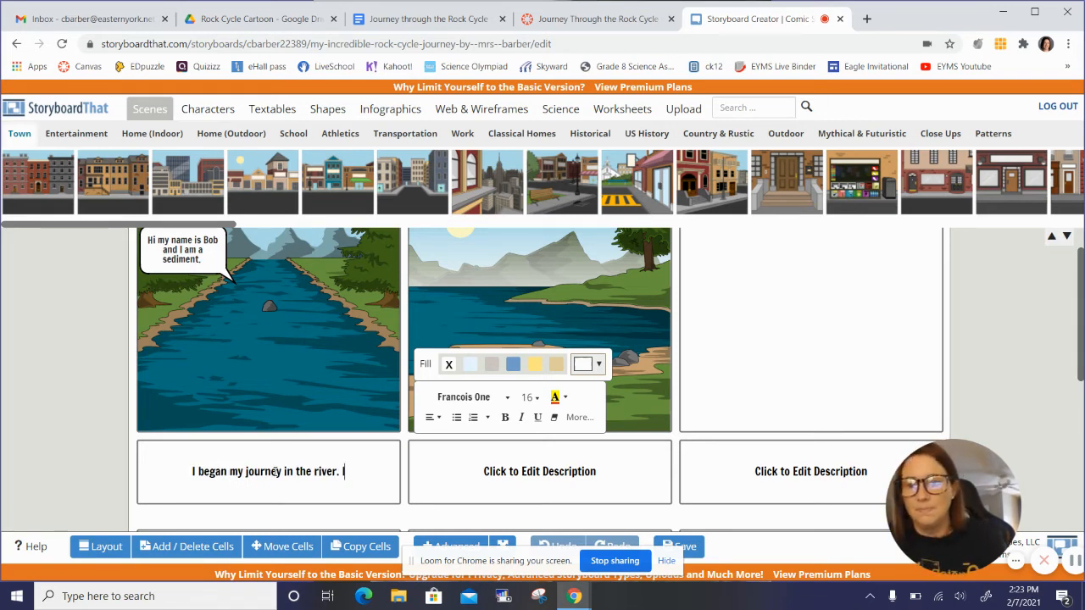
text( I am)
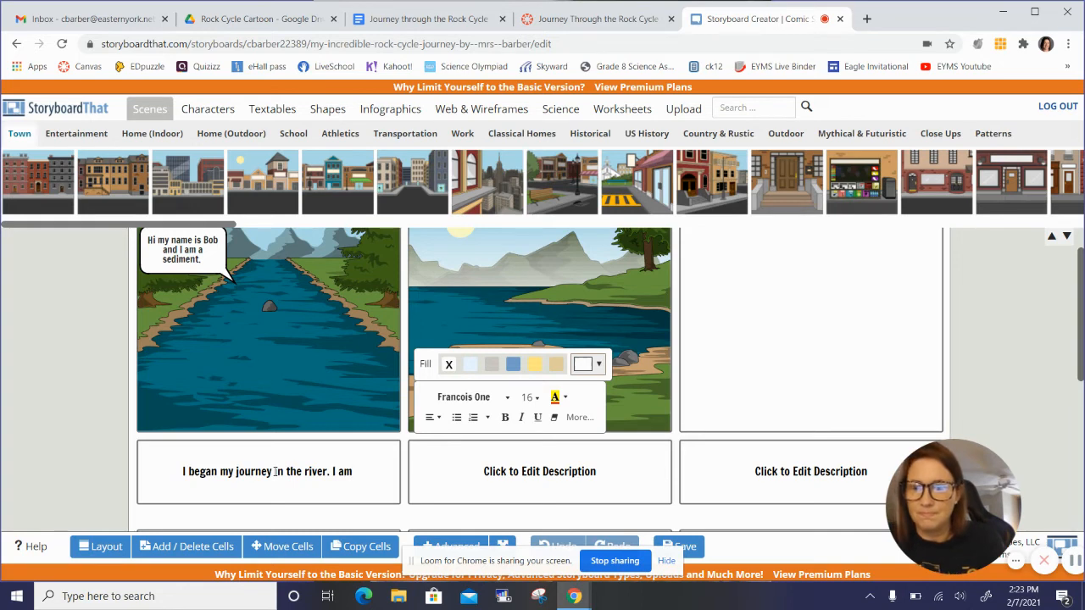
text( a small s)
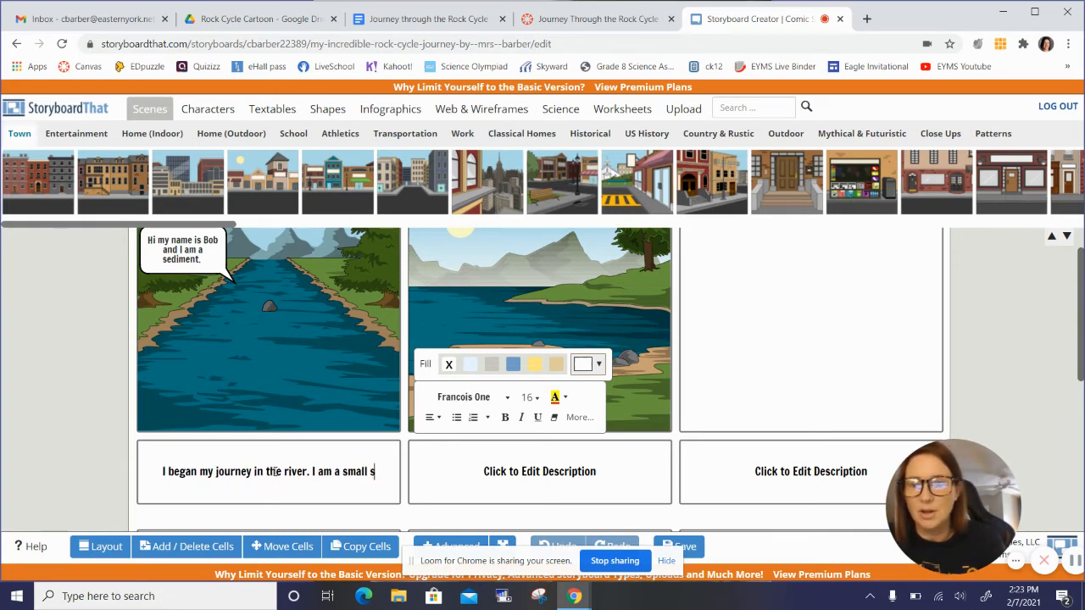
text(ediment or par)
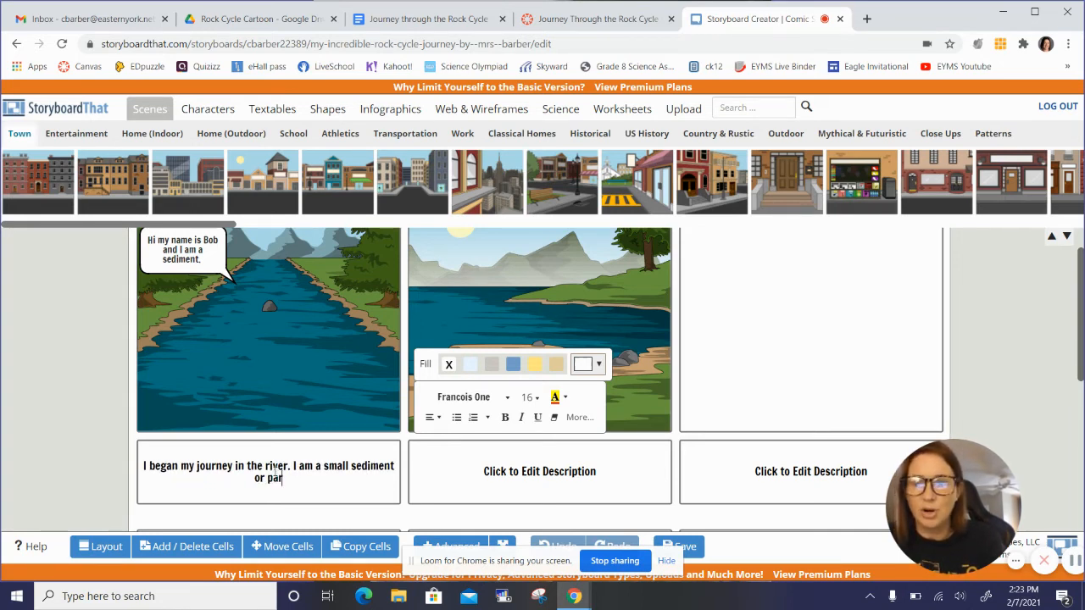
text(ticle of)
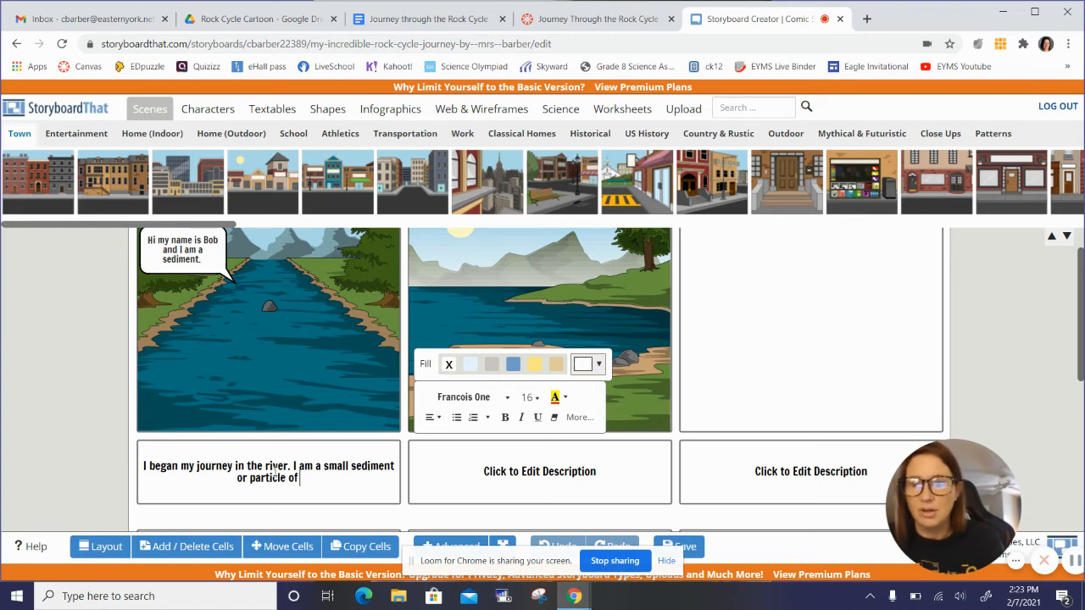
text( rock.)
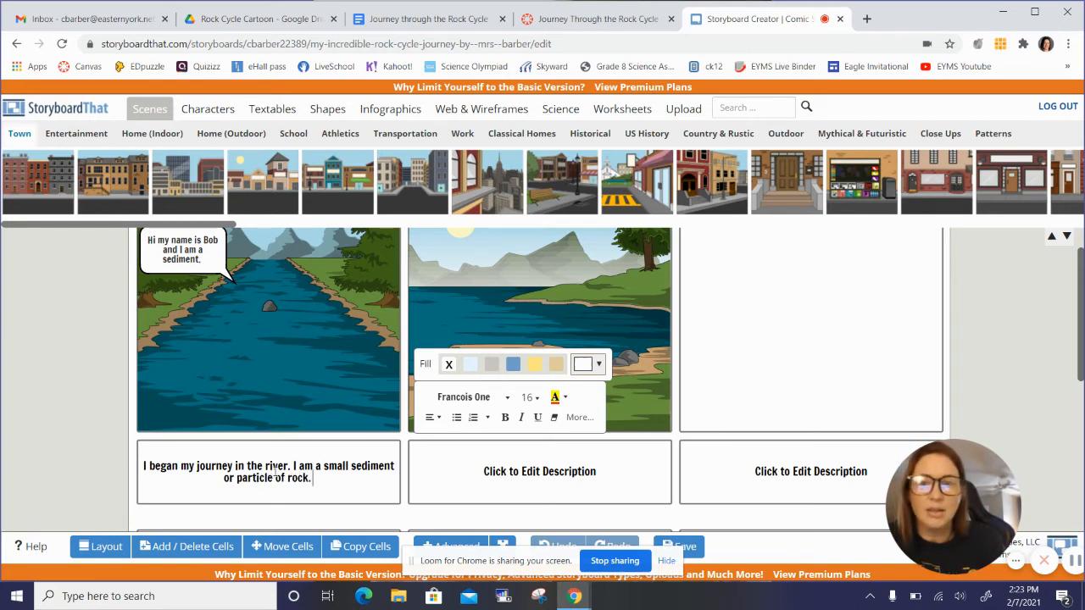
text( I am g)
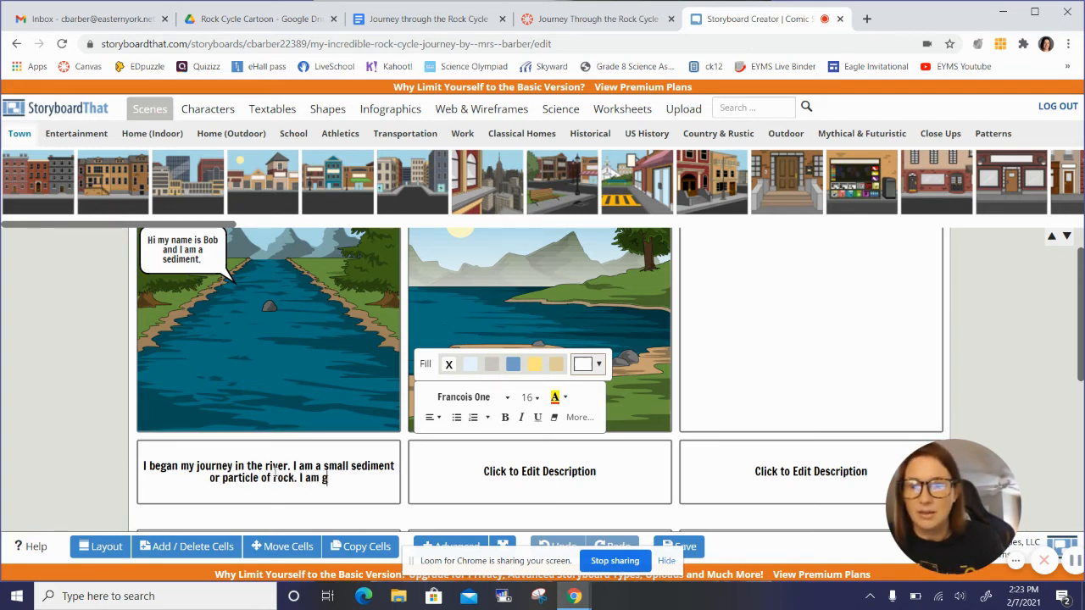
text(etting eroded)
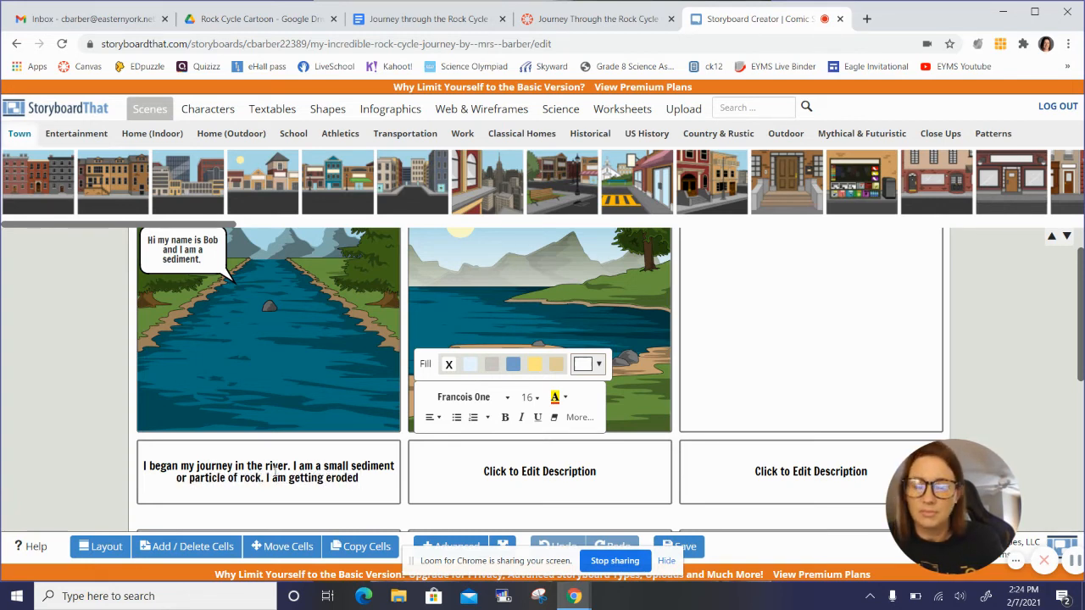
text( down the river.  Eros)
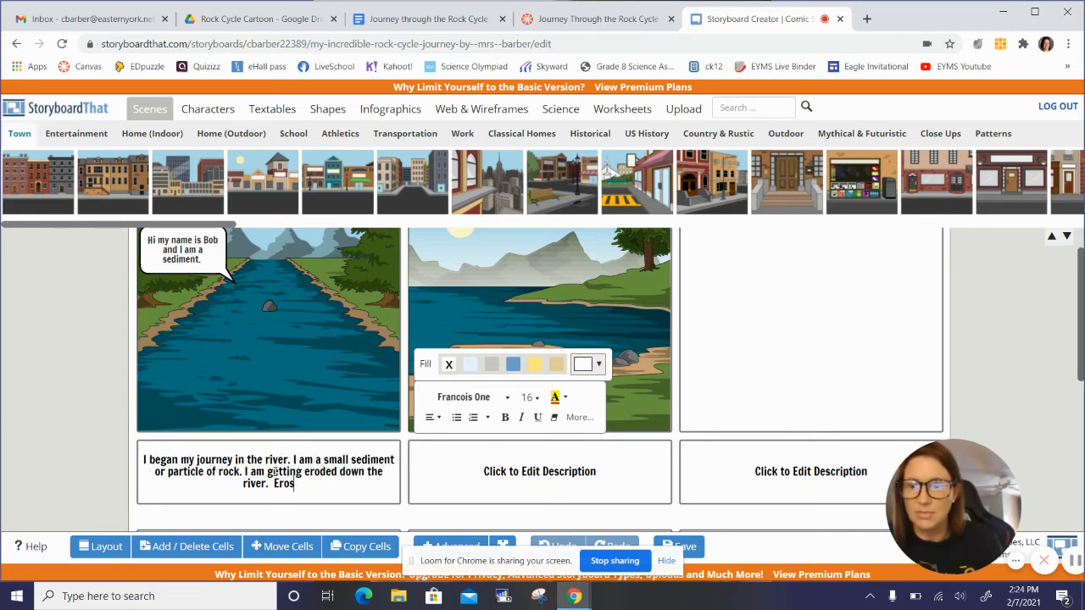
text(ion is wh)
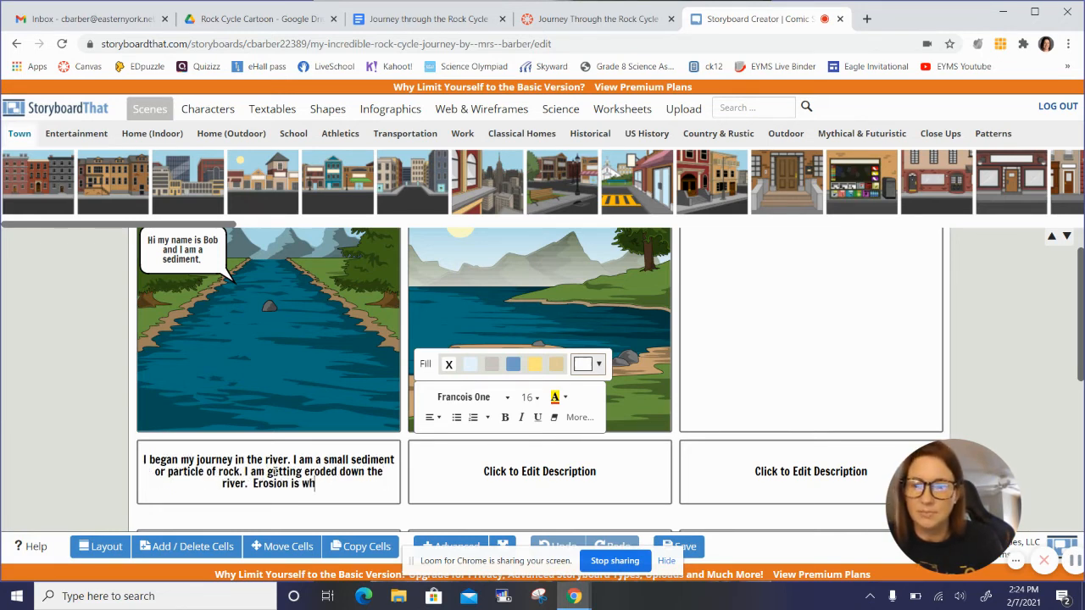
text(en sediments)
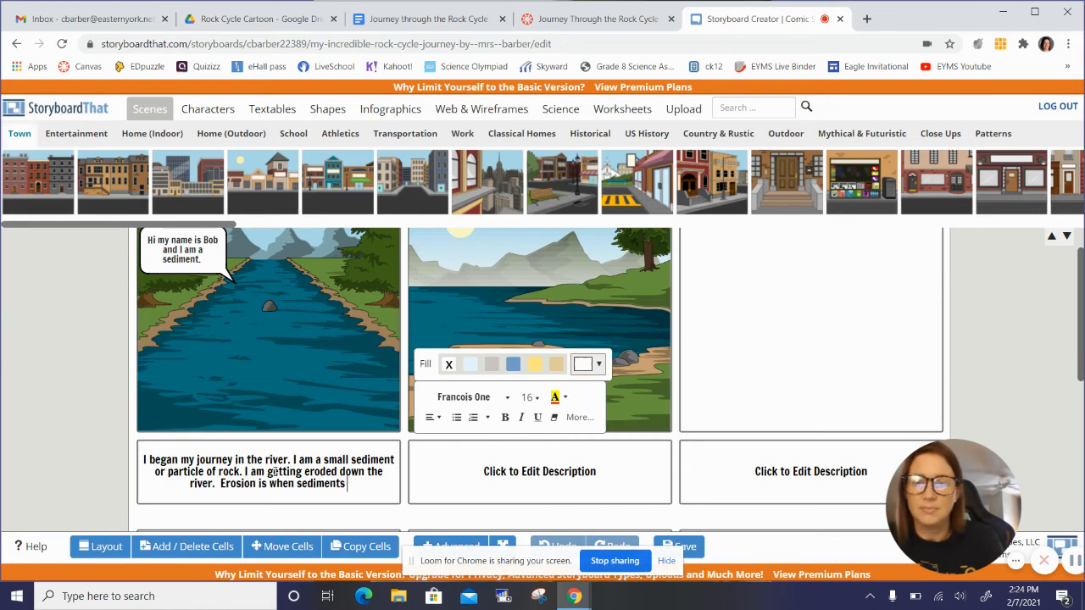
text( get move)
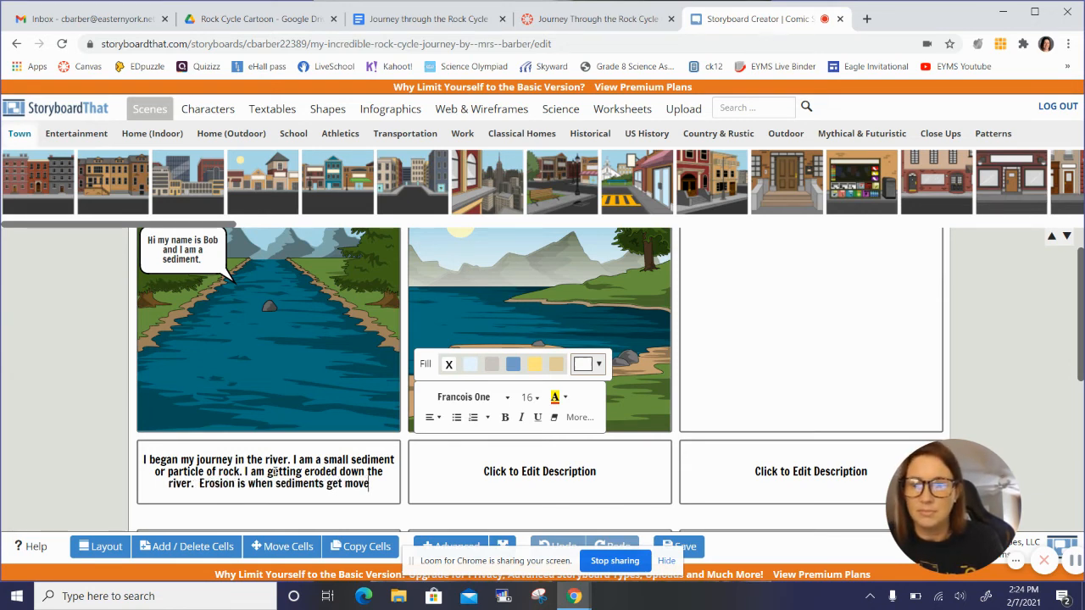
text(d from one sp)
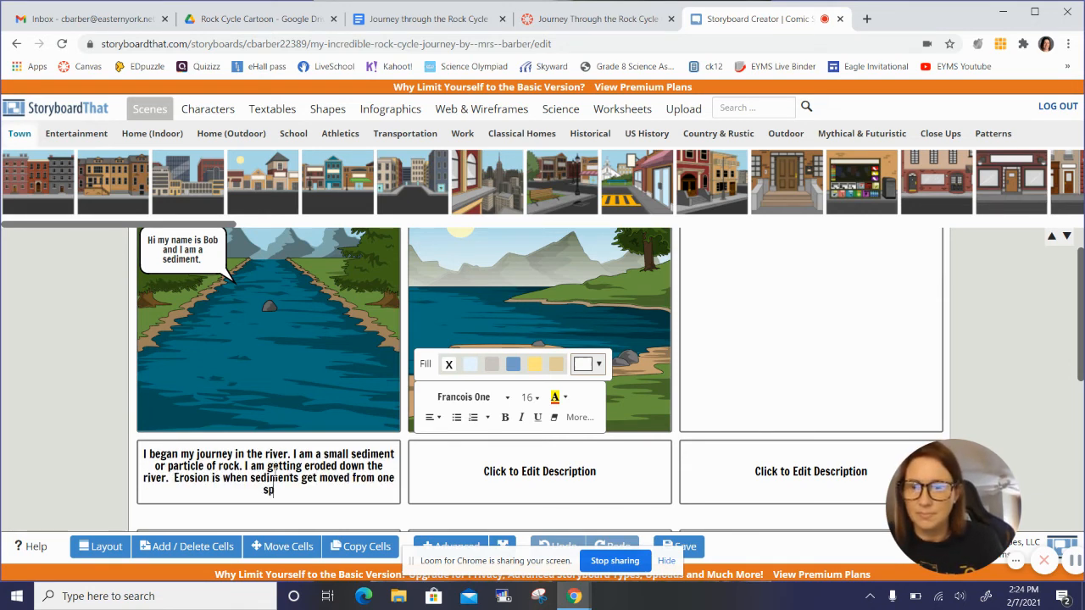
text(ot to another.)
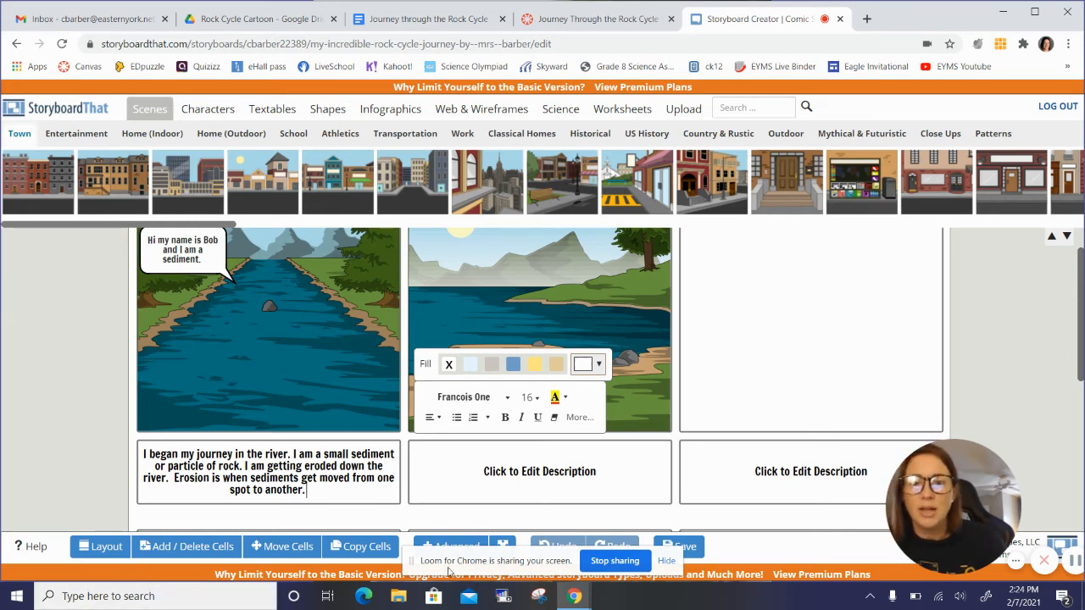
Step: Open the description below the second cell for editing
click(574, 464)
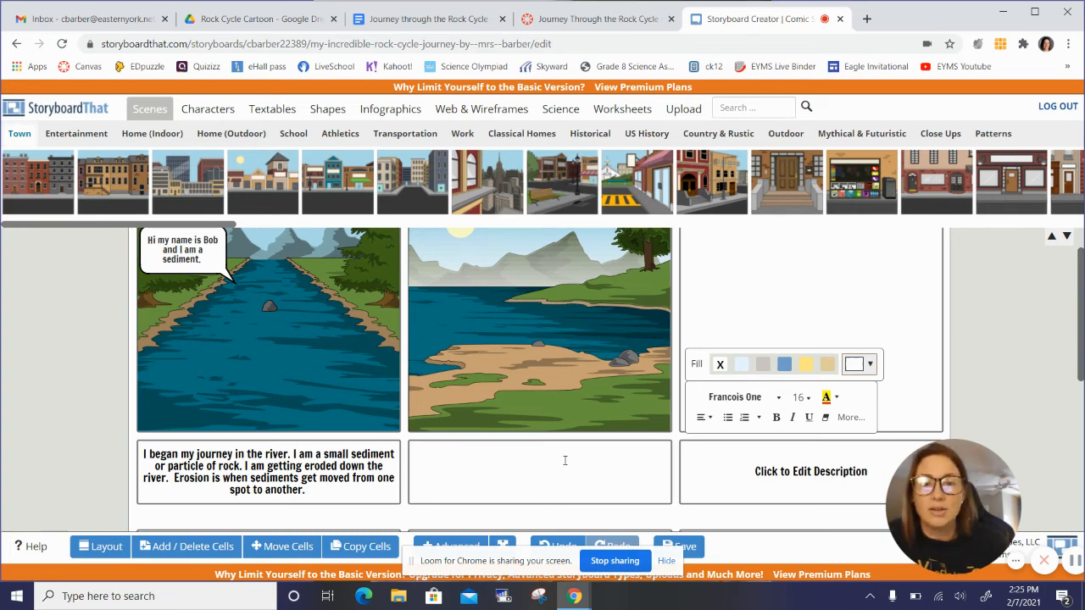
scroll(565, 461, down, 1)
scroll(564, 460, up, 2)
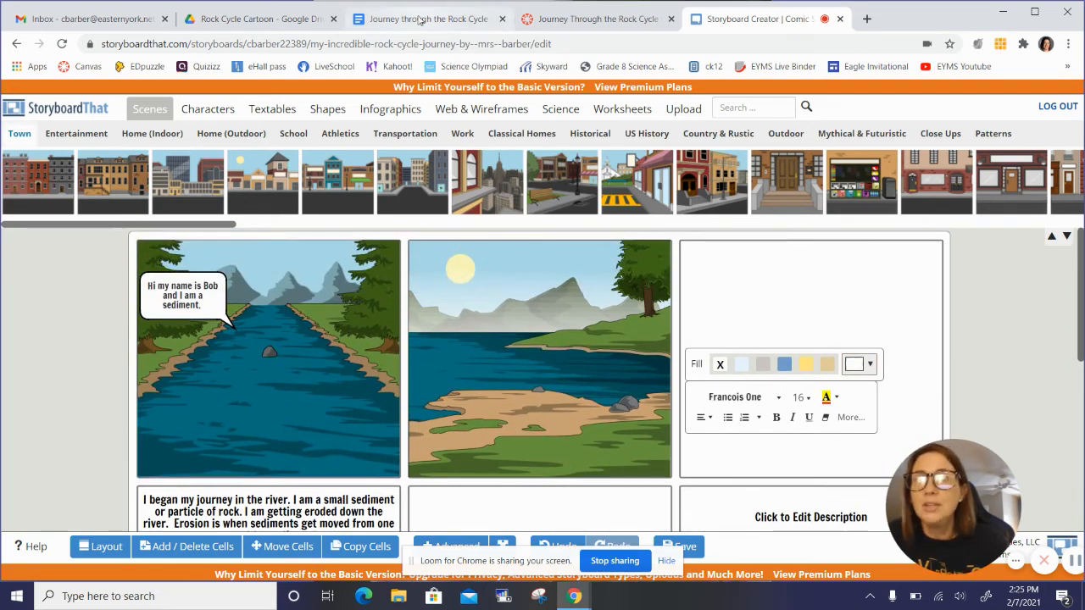
Step: Switch to Canvas and examine the score levels and step requirements in the Journey Through the Rock Cycle rubric
click(420, 20)
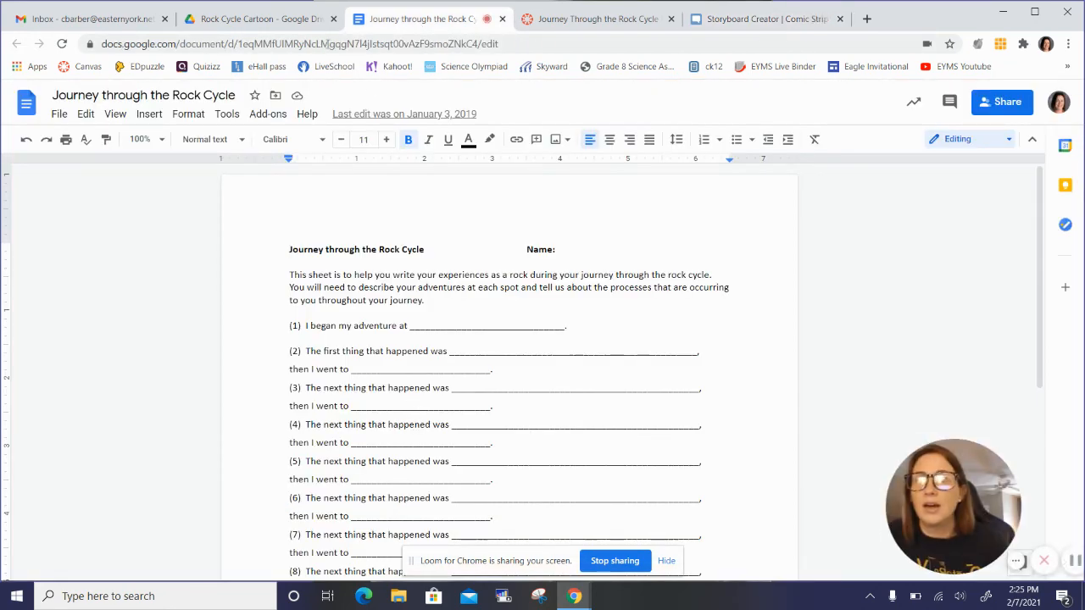
click(262, 19)
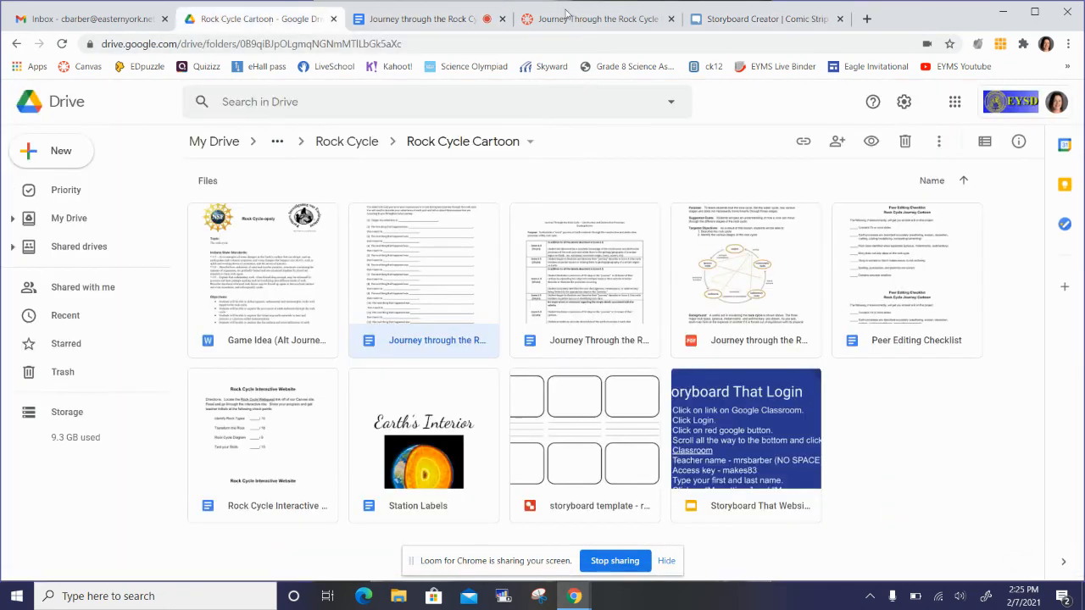
click(566, 12)
scroll(509, 424, down, 1)
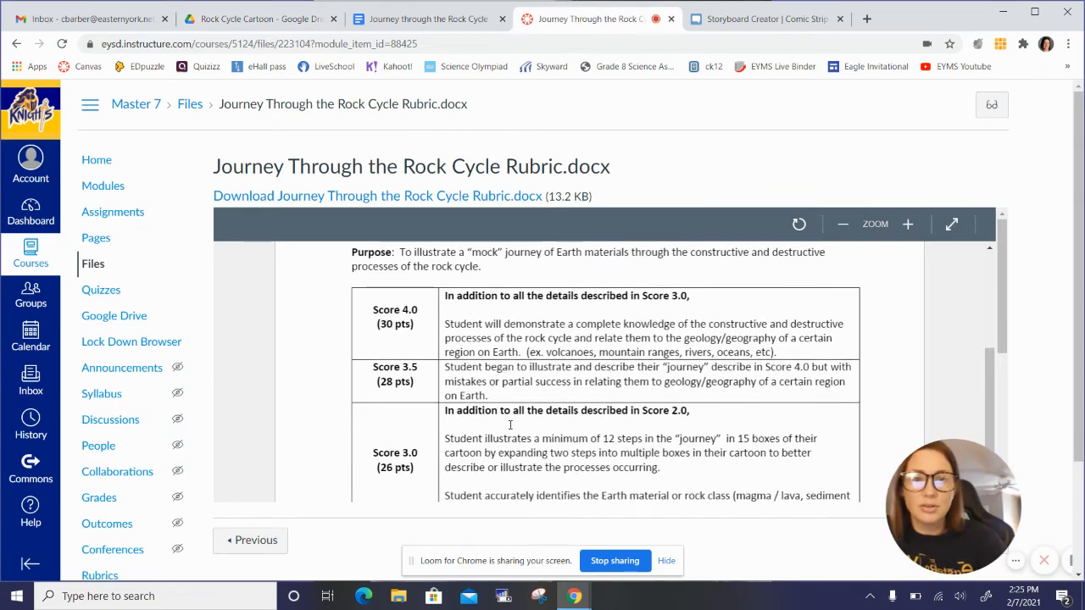
scroll(509, 423, down, 1)
scroll(510, 428, down, 2)
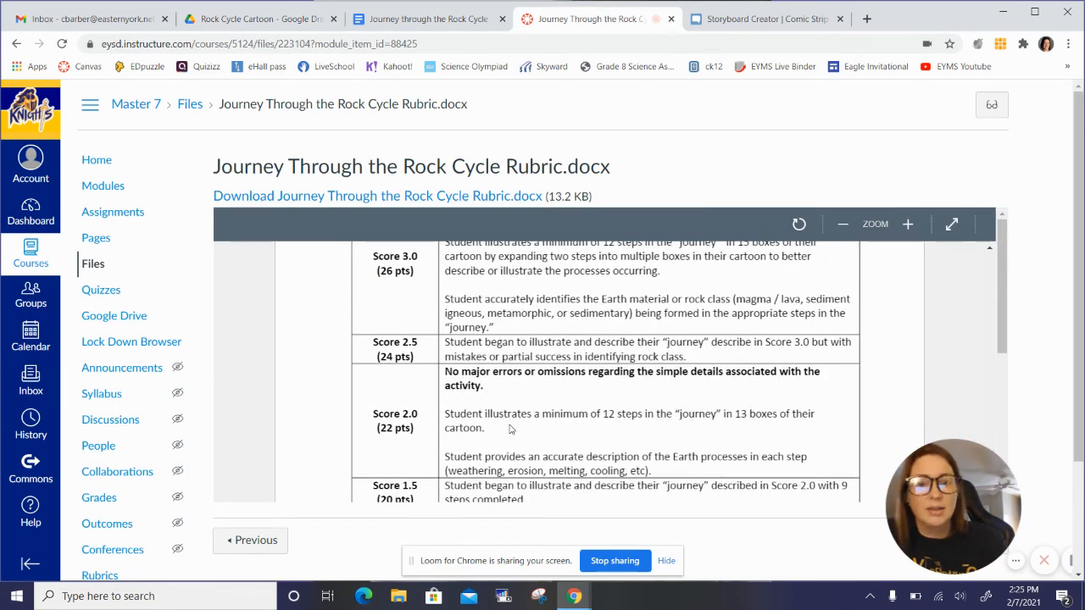
scroll(510, 429, down, 3)
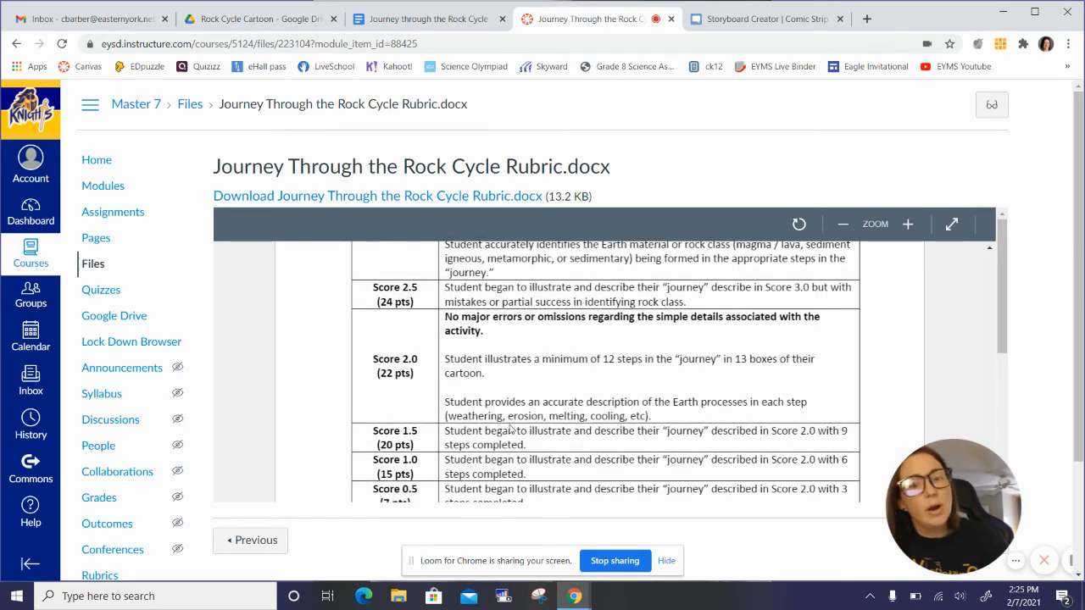
scroll(510, 428, up, 6)
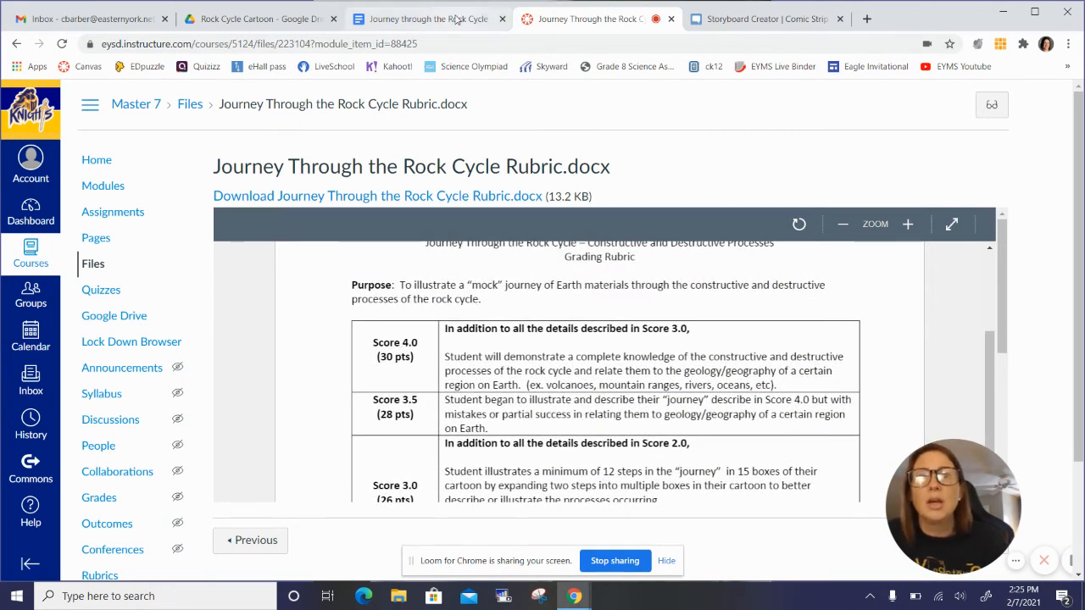
Step: Return to the rock cycle storyboard in Storyboard That, then save it and exit the editor
click(777, 19)
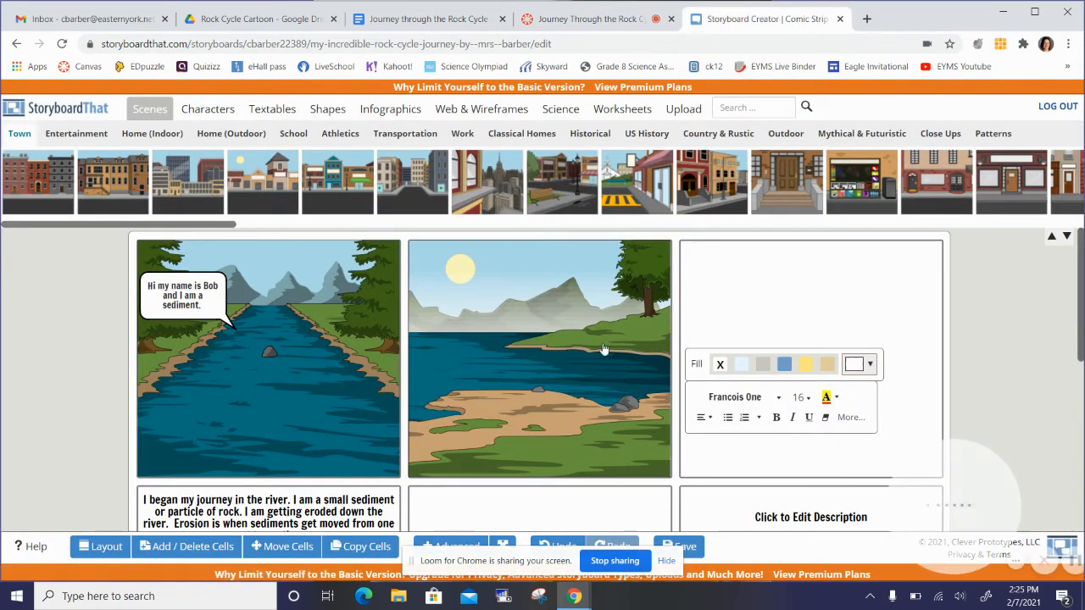
scroll(595, 385, down, 1)
scroll(595, 386, down, 2)
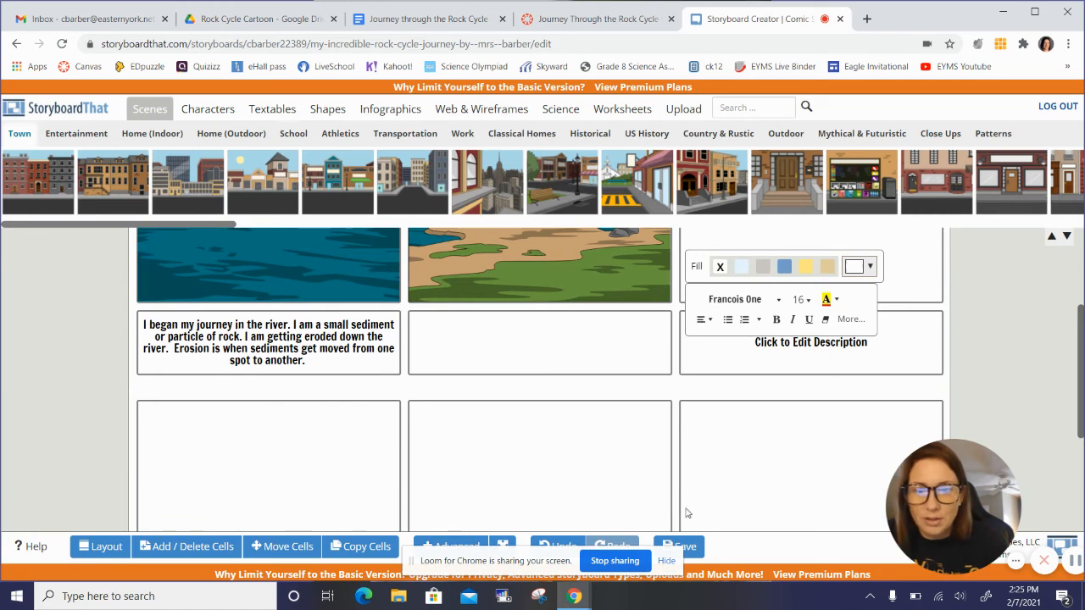
click(684, 546)
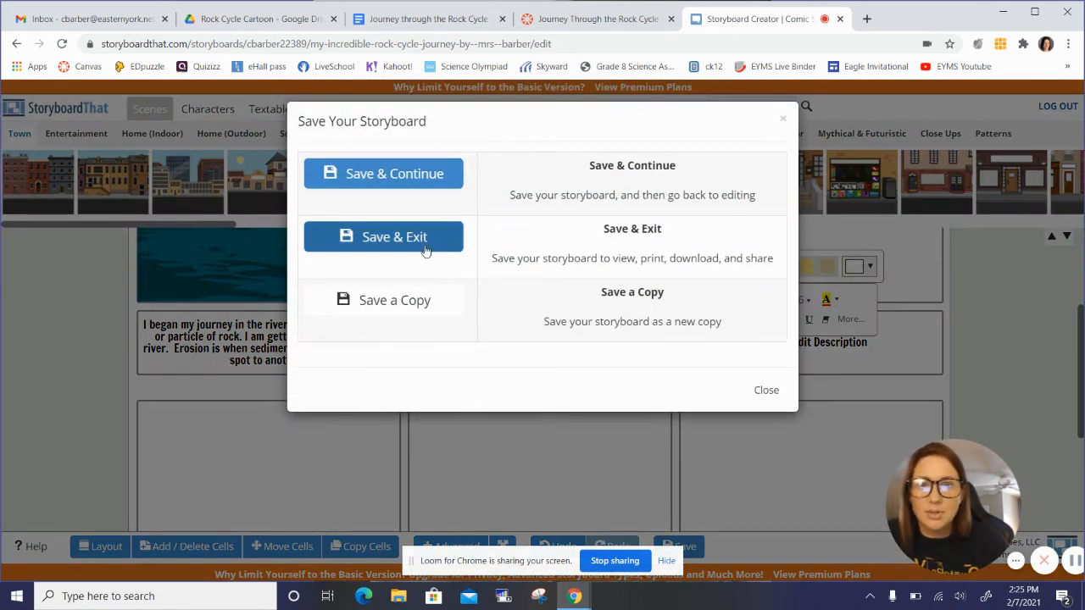
click(392, 238)
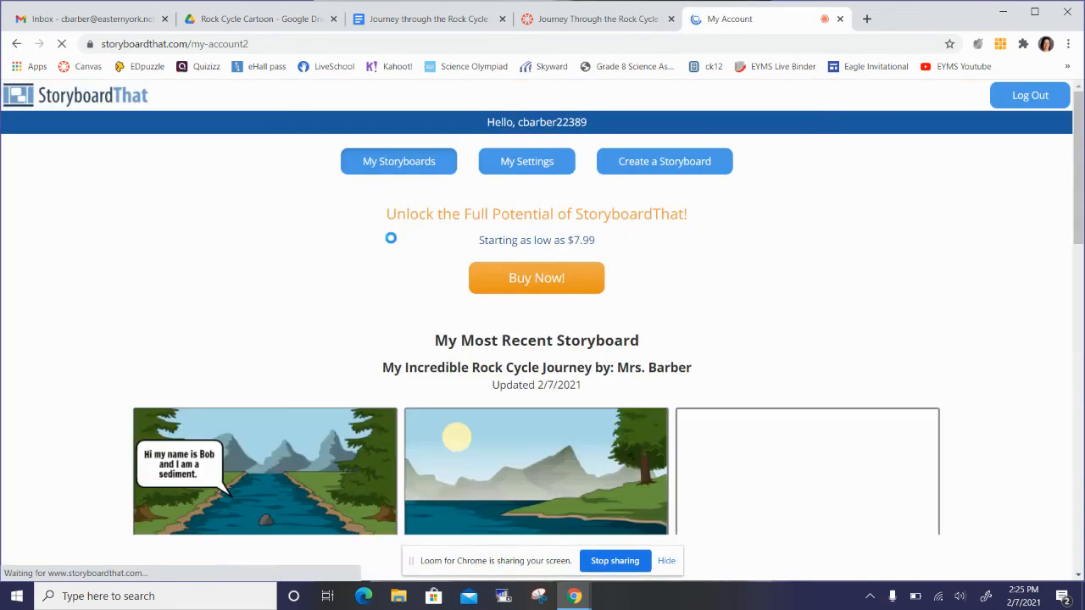
Step: Open the download options for the most recent storyboard on the account page
scroll(391, 238, down, 4)
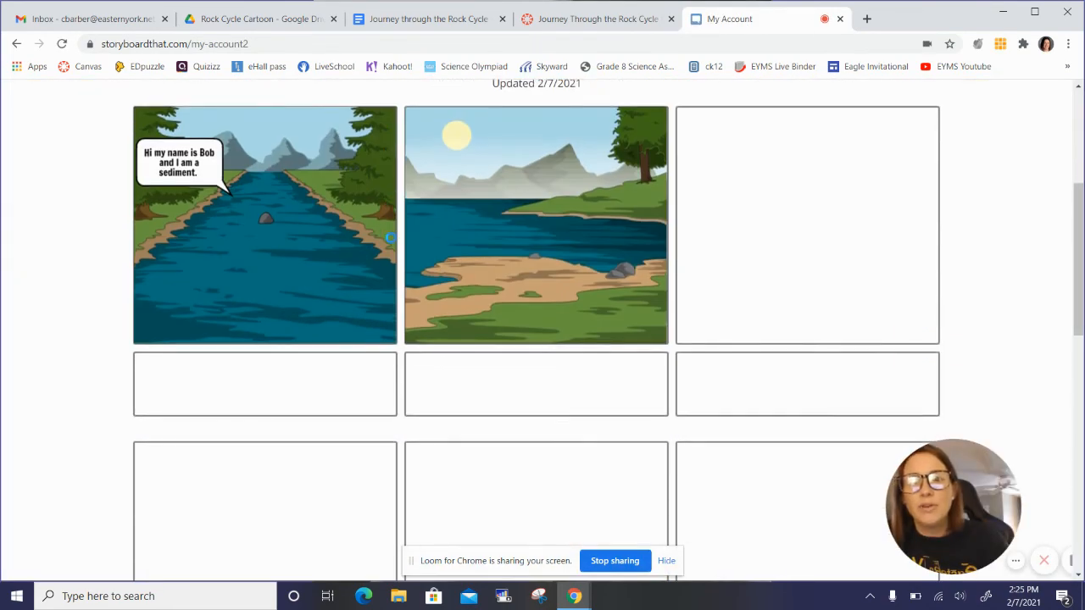
scroll(391, 238, down, 7)
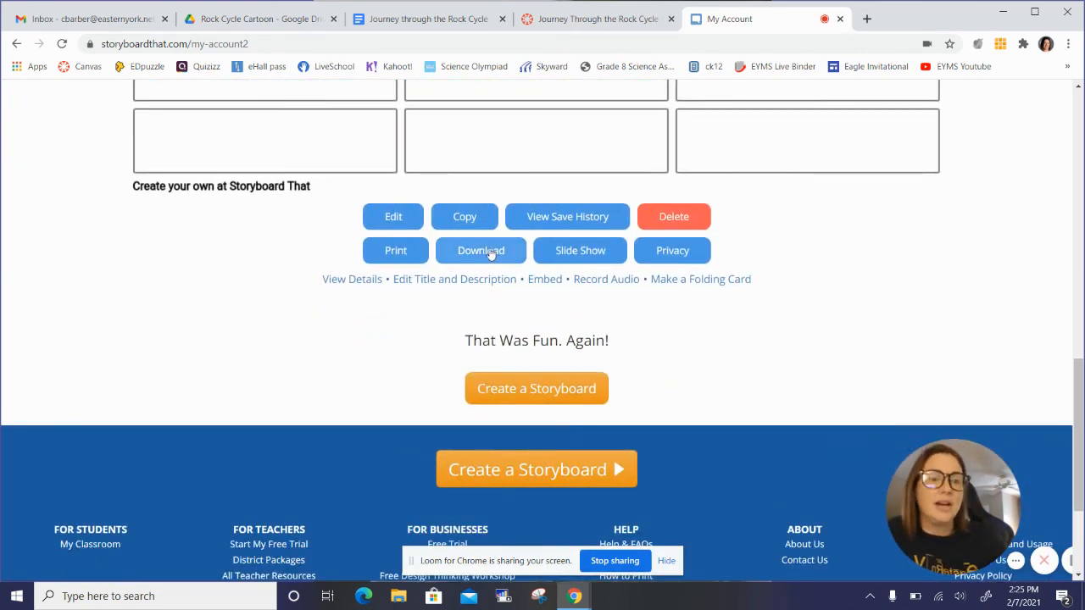
click(490, 253)
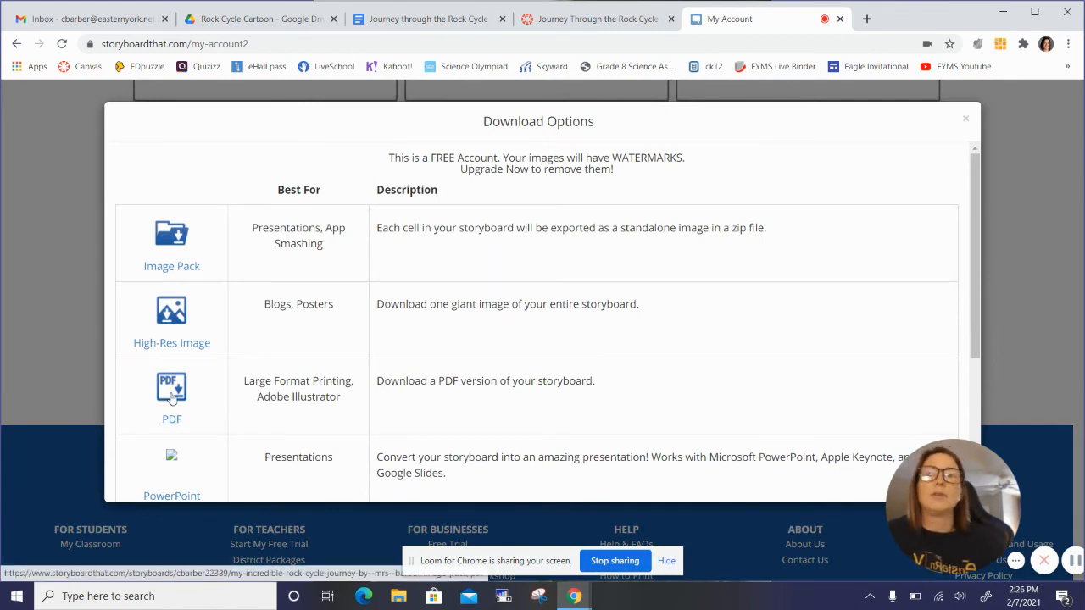
Step: Go back to the rubric document in Canvas and review its purpose and highest score requirements
click(271, 19)
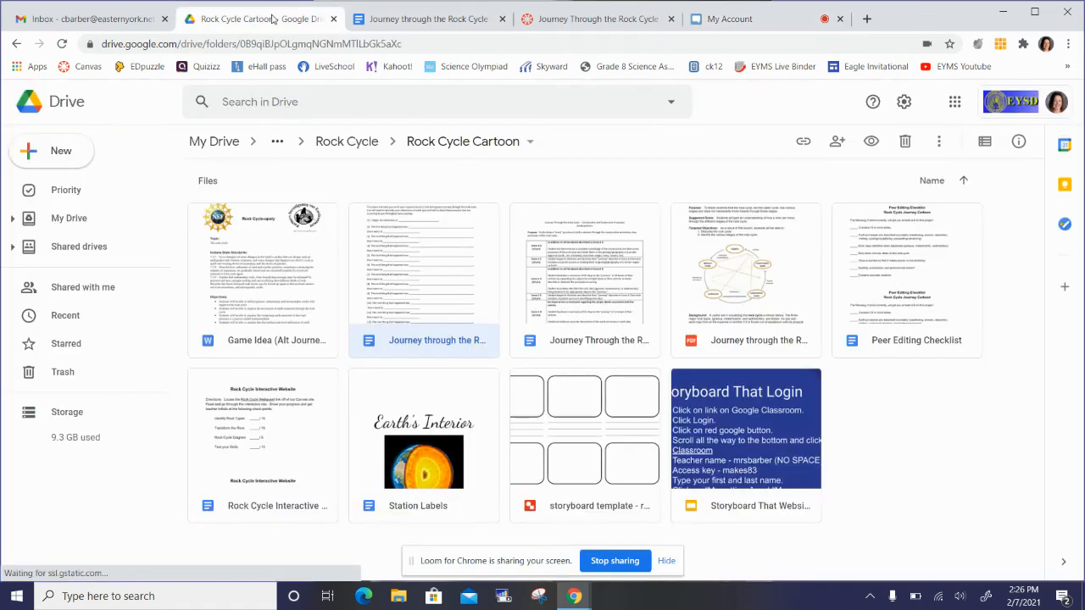
click(557, 20)
scroll(925, 516, down, 2)
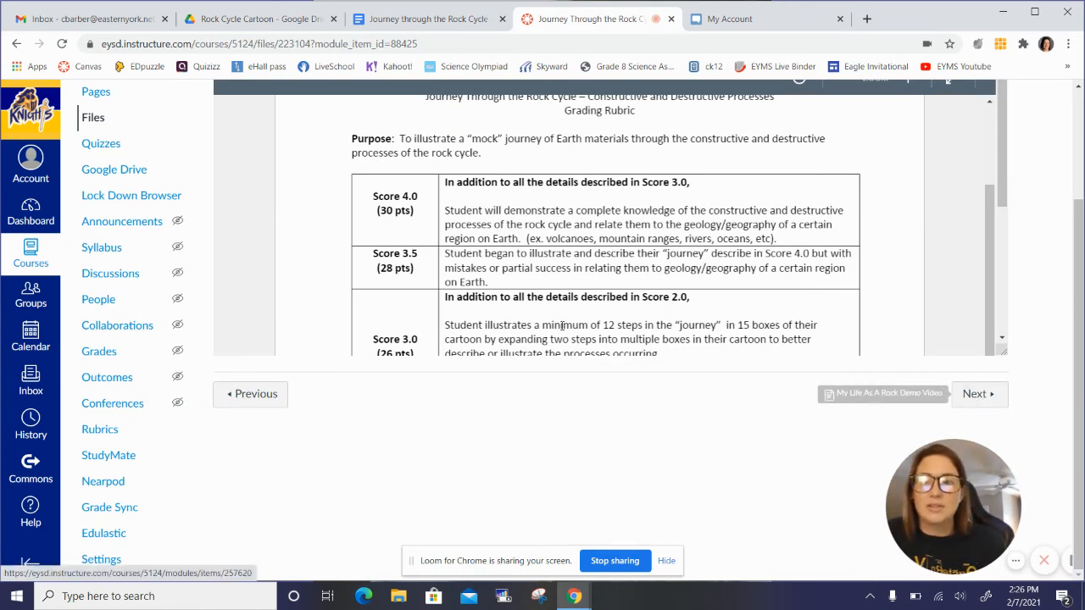
scroll(562, 331, up, 2)
scroll(562, 330, up, 2)
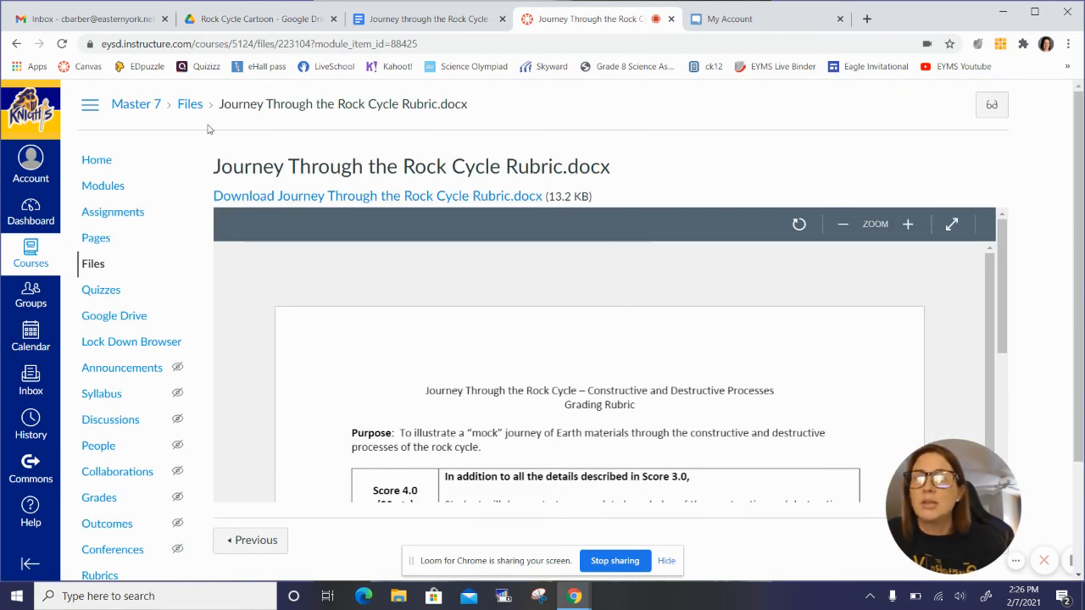